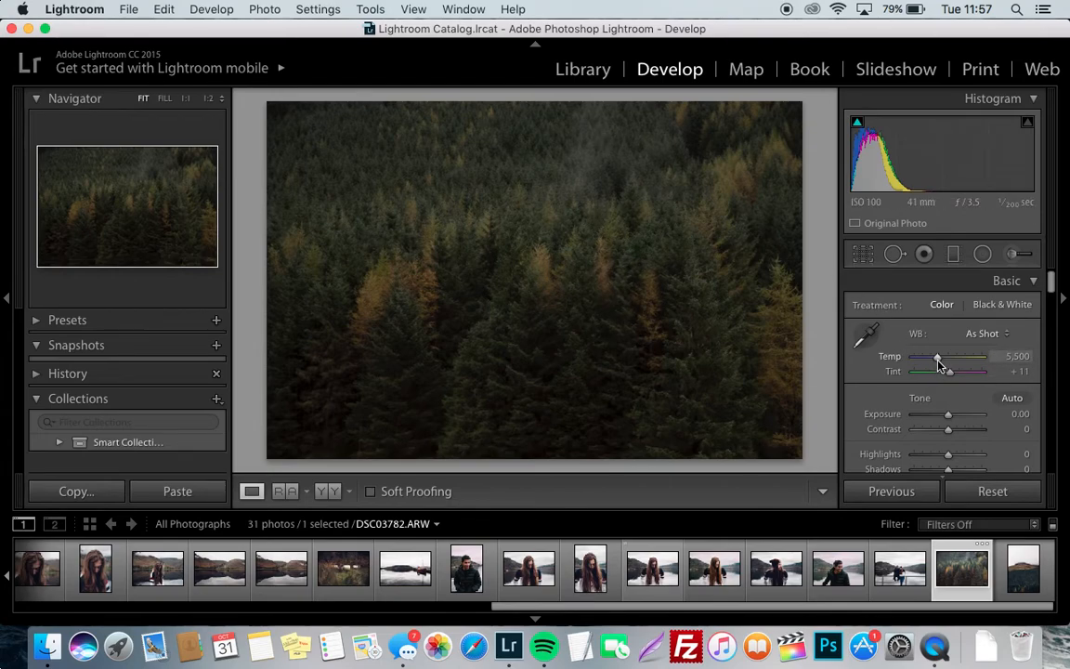
# Set the forest photo's white balance to a temperature of 5,050 and a tint of +21
pyautogui.click(1016, 357)
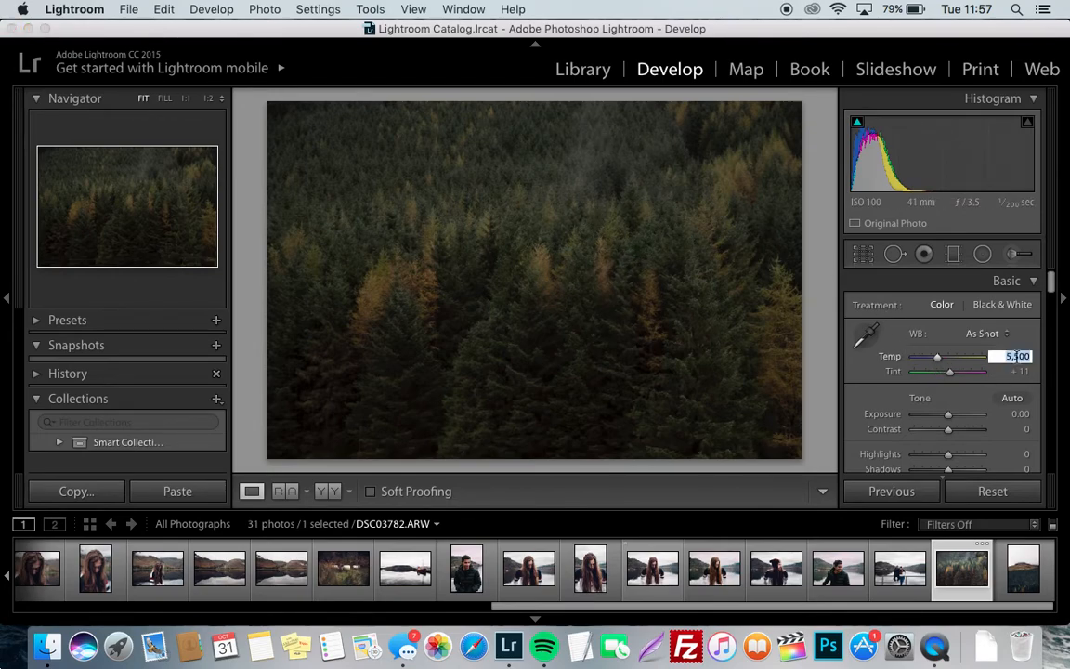
pyautogui.write('5,50')
pyautogui.press('BackSpace')
pyautogui.press('BackSpace')
pyautogui.write('050')
pyautogui.press('Return')
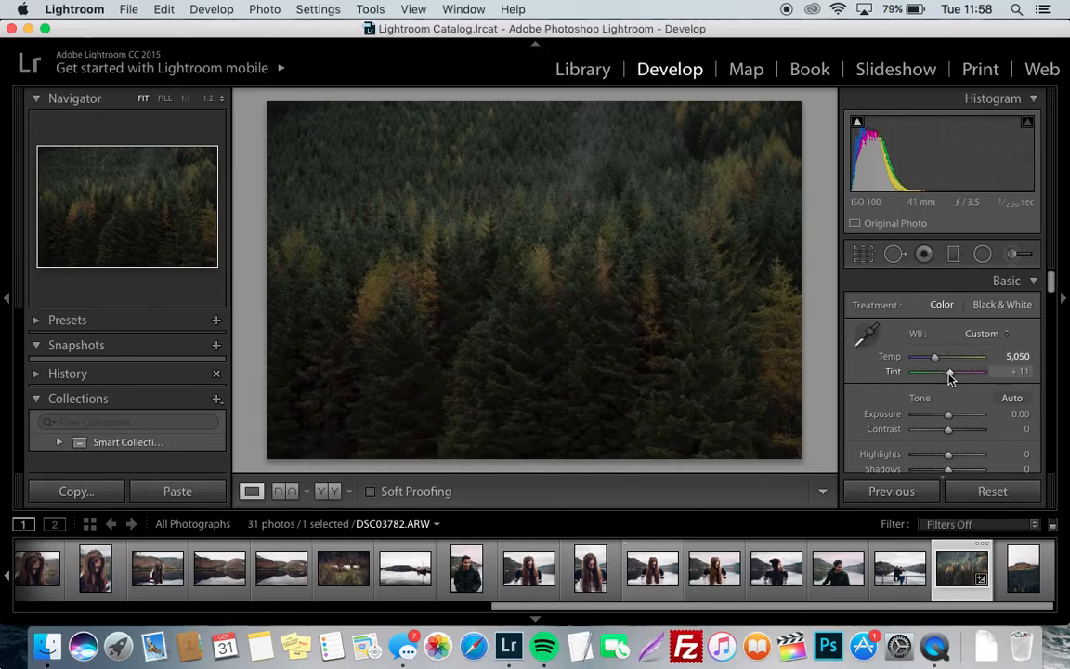
pyautogui.moveTo(950, 379); pyautogui.dragTo(953, 379)
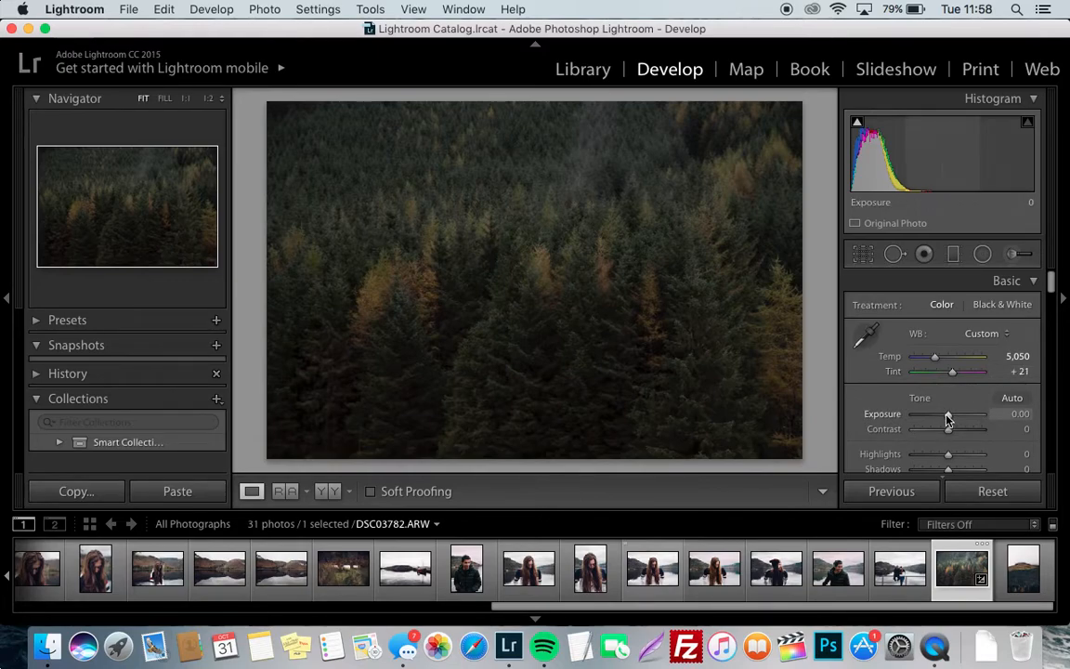
# Try an exposure of 1 on the photo, followed by an extreme exposure of 100
pyautogui.click(1021, 413)
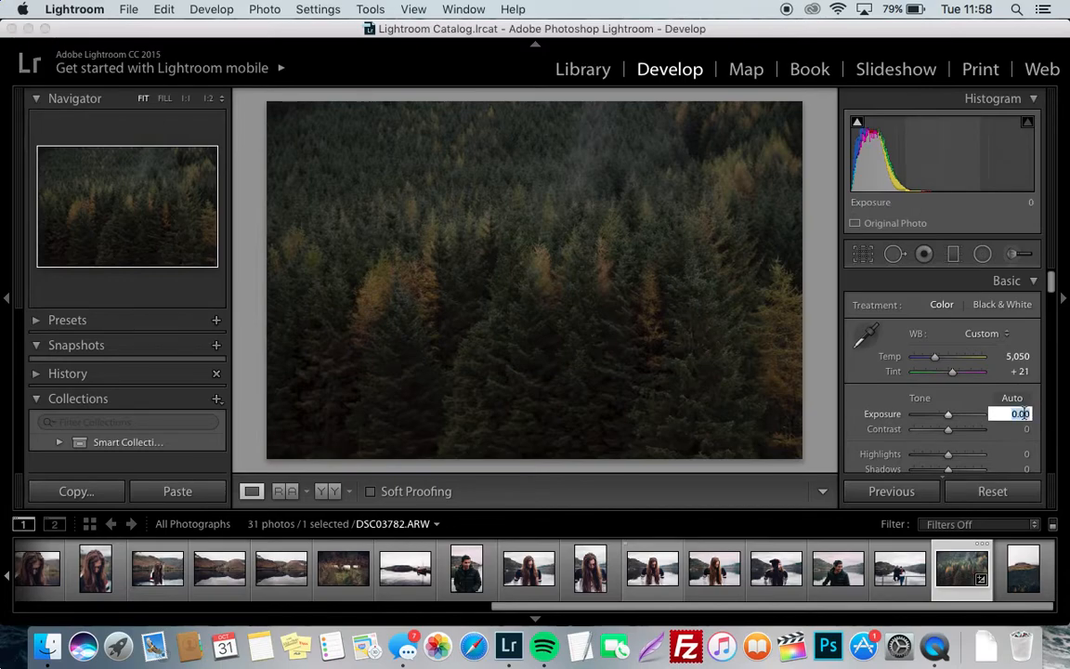
pyautogui.write('1')
pyautogui.press('Return')
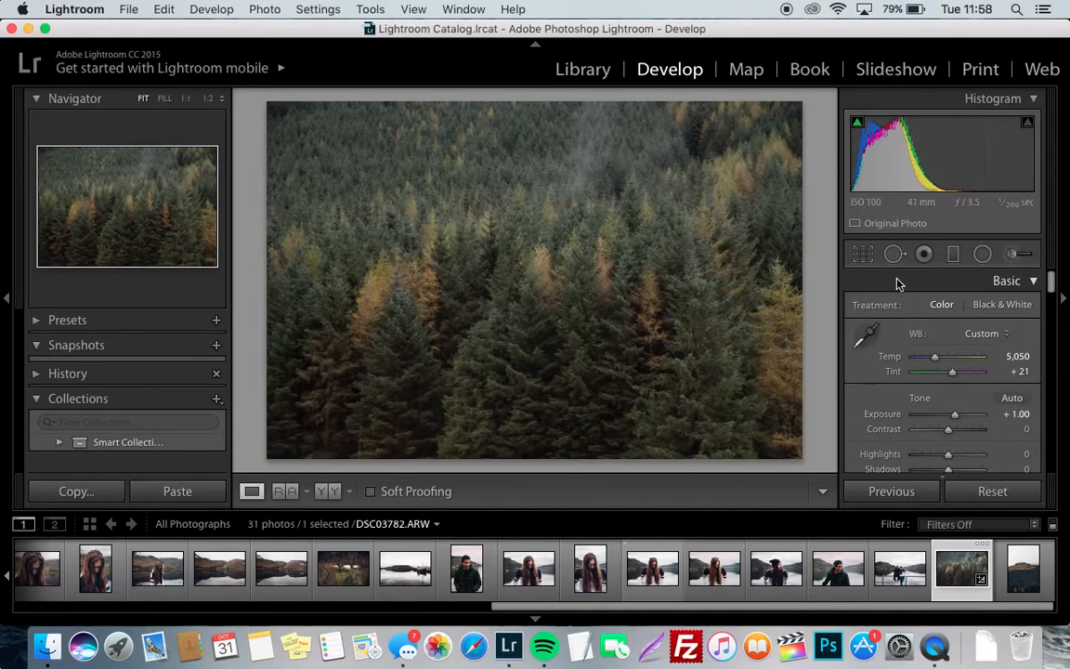
pyautogui.click(1020, 411)
pyautogui.write('100')
pyautogui.press('Return')
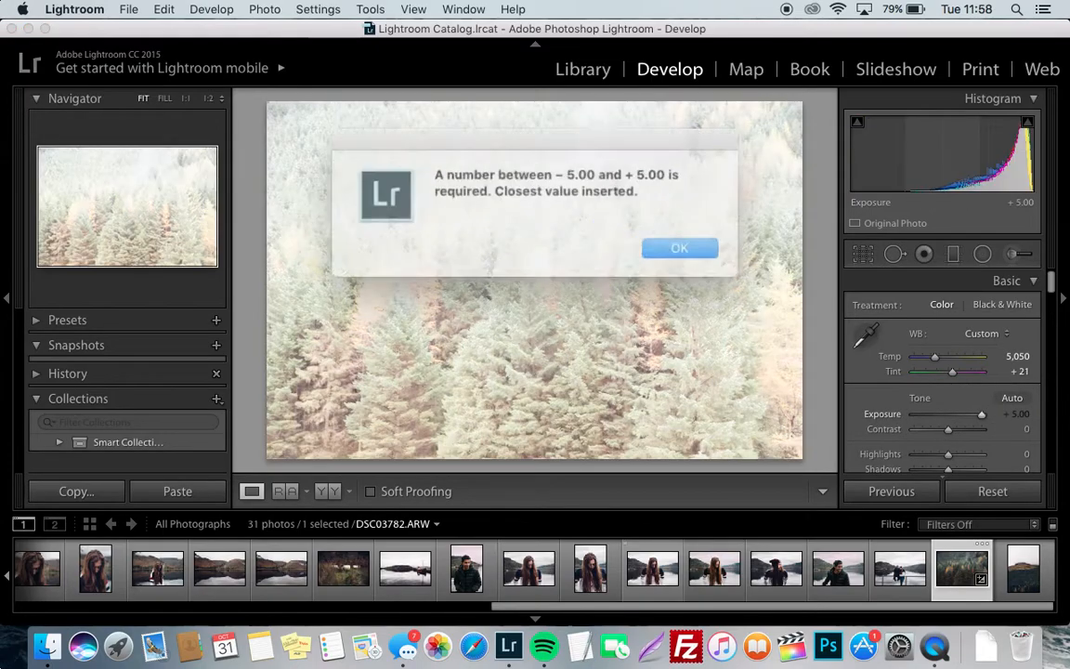
pyautogui.click(677, 247)
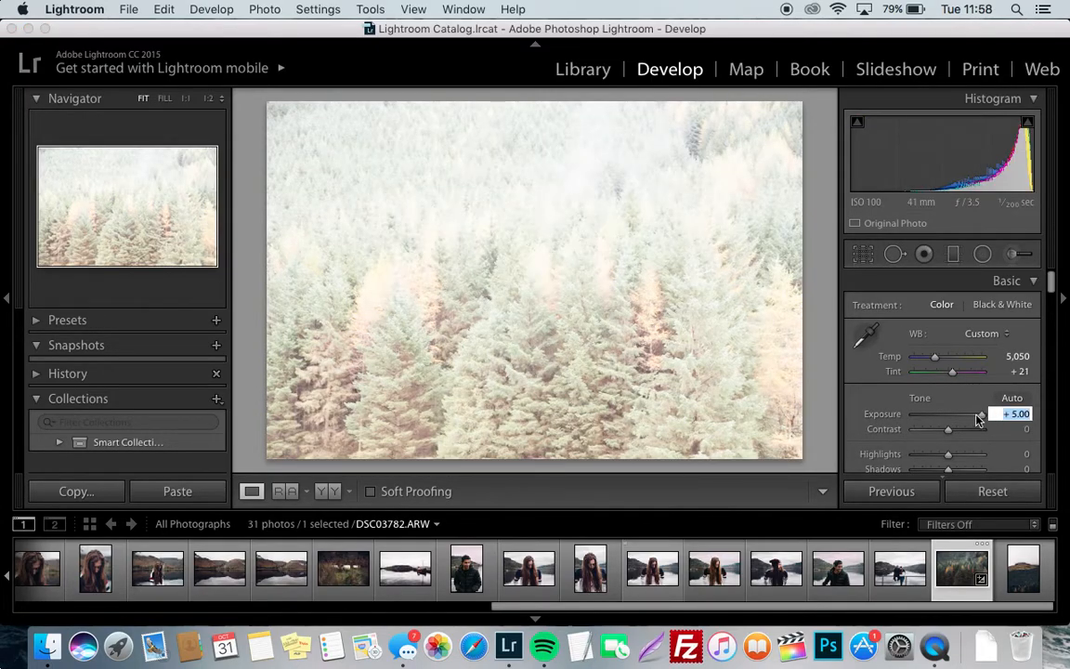
# Set the photo's exposure to +0.40 and its contrast to +20
pyautogui.moveTo(981, 415); pyautogui.dragTo(951, 420)
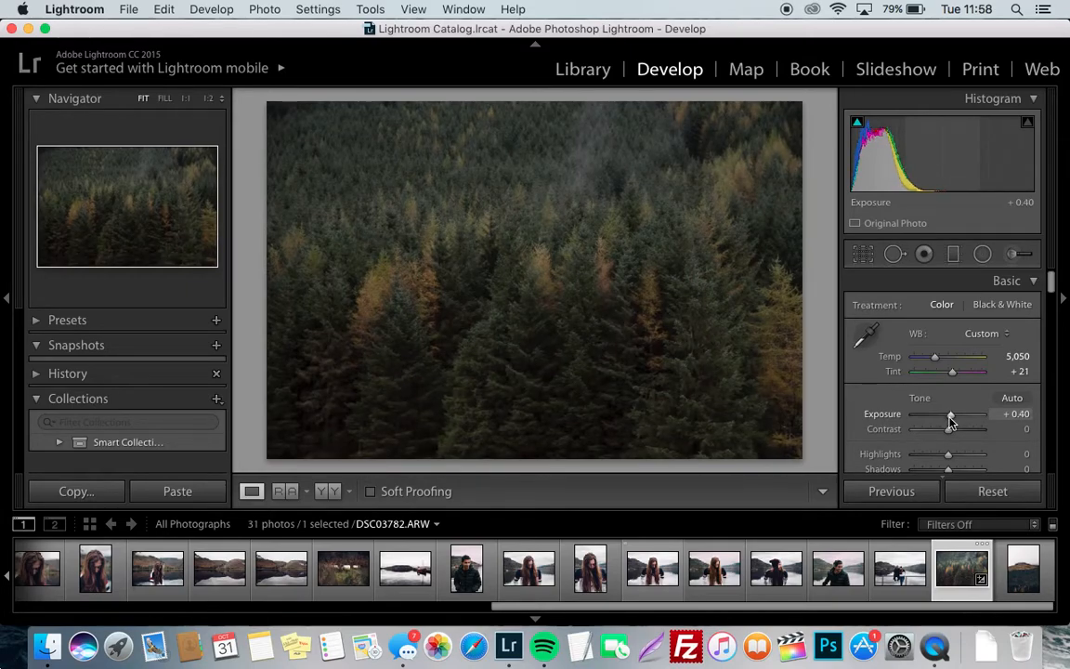
pyautogui.moveTo(948, 430); pyautogui.dragTo(953, 434)
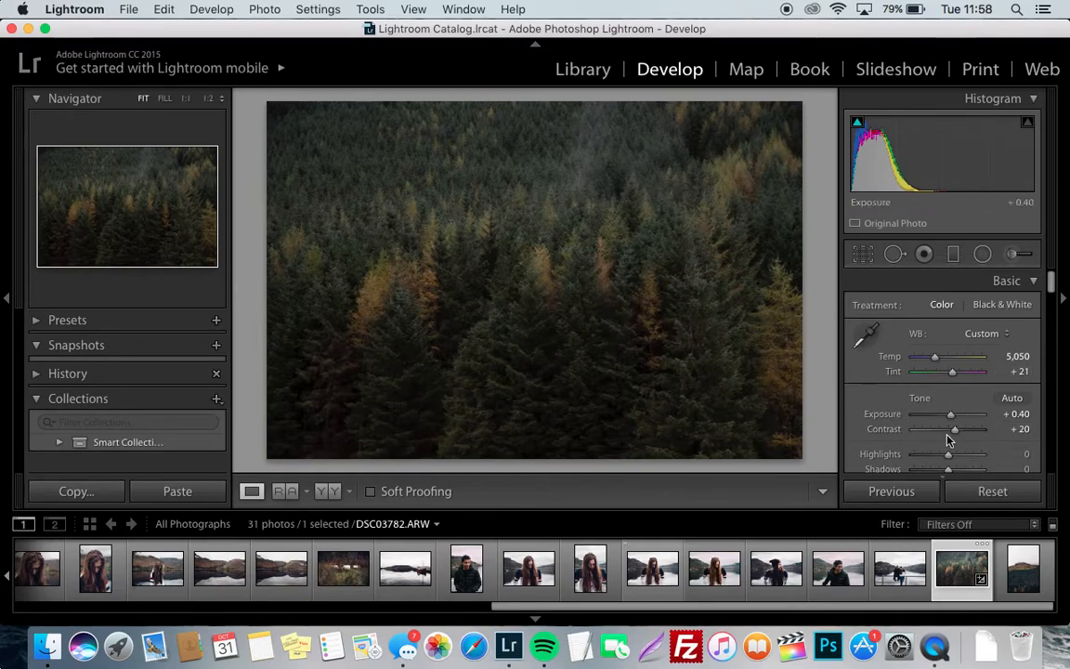
# Adjust the basic tones to Highlights +27, Shadows −55, Whites +16 and Blacks −30
pyautogui.scroll(-2, 944, 452)
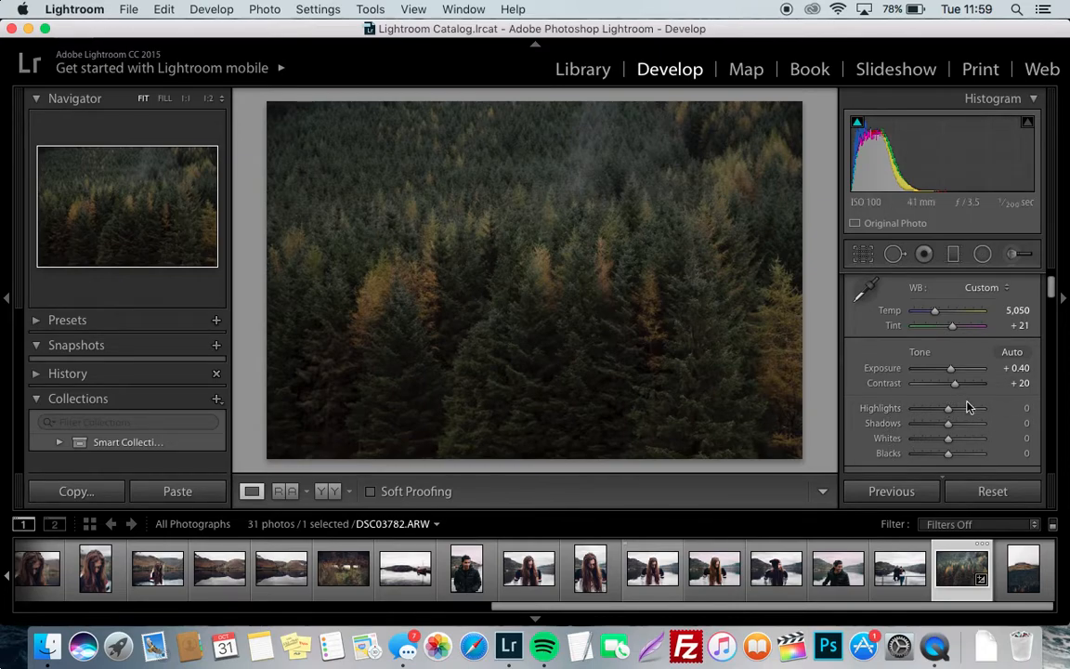
pyautogui.moveTo(950, 409); pyautogui.dragTo(955, 414)
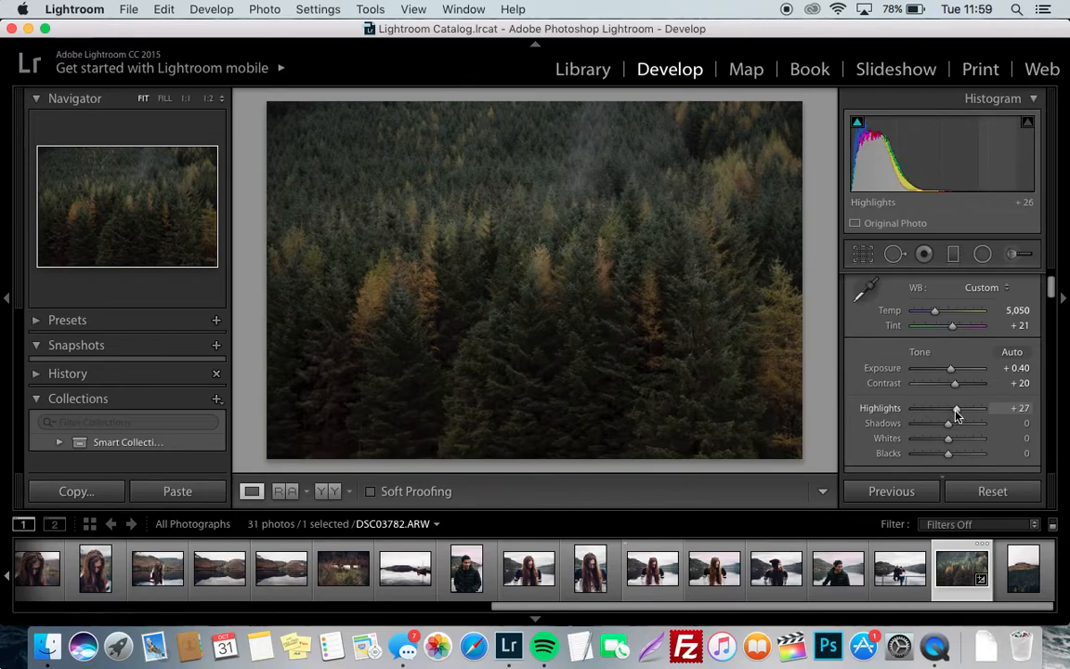
pyautogui.moveTo(949, 441); pyautogui.dragTo(908, 410)
pyautogui.press('super+z')
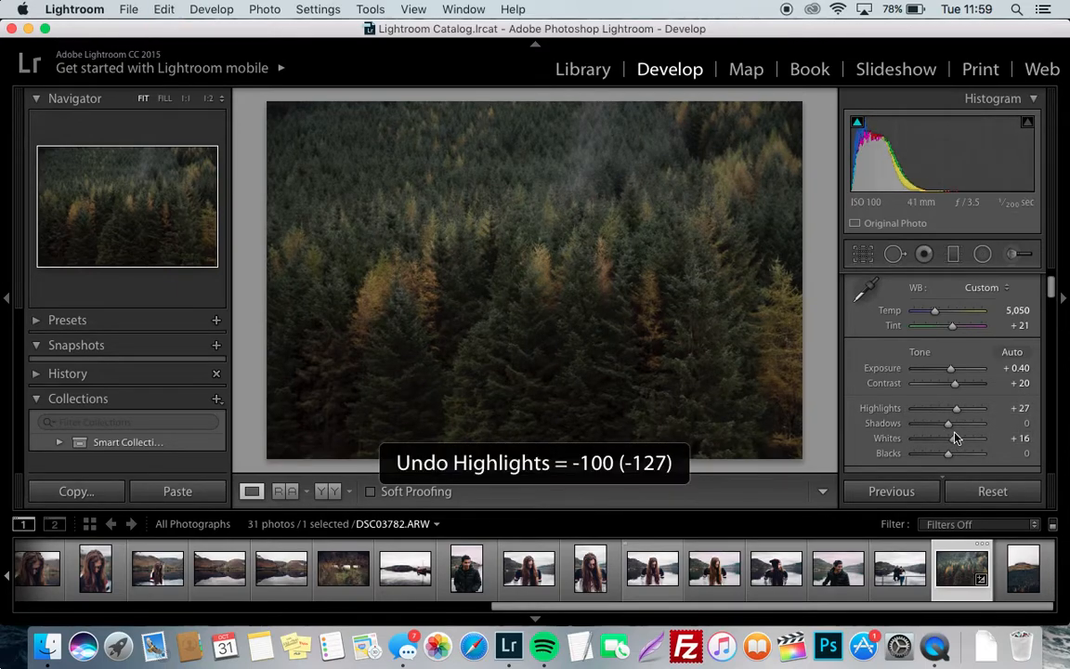
pyautogui.moveTo(948, 430); pyautogui.dragTo(937, 459)
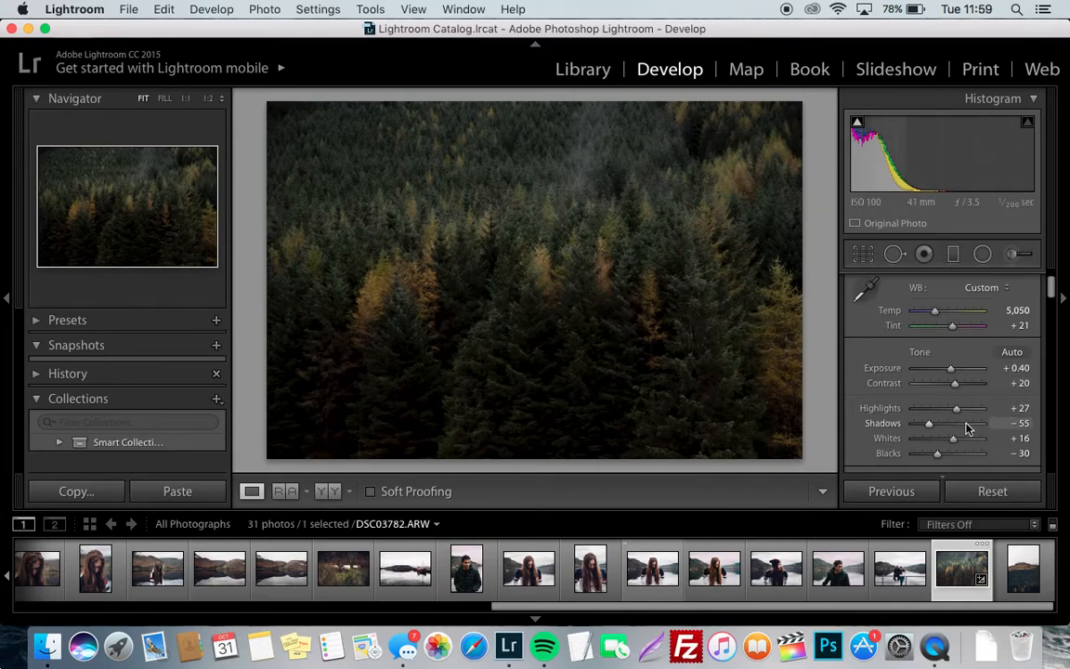
# Add a point on the lower quarter of the RGB tone curve and raise the curve's black end point slightly to fade the darkest tones
pyautogui.scroll(-3, 956, 408)
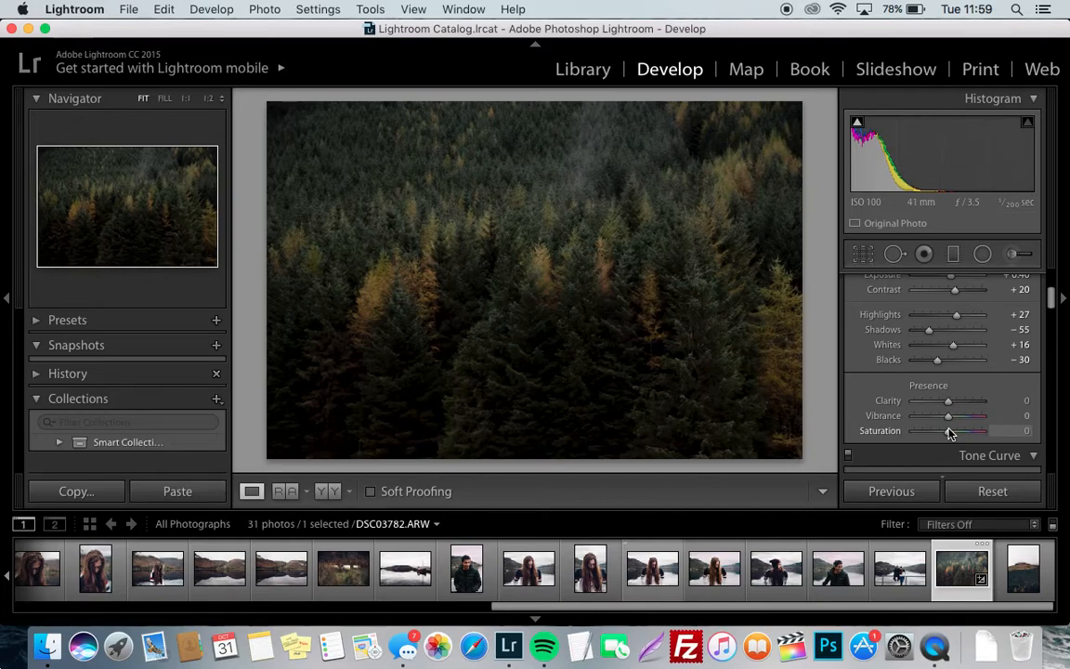
pyautogui.scroll(-5, 949, 432)
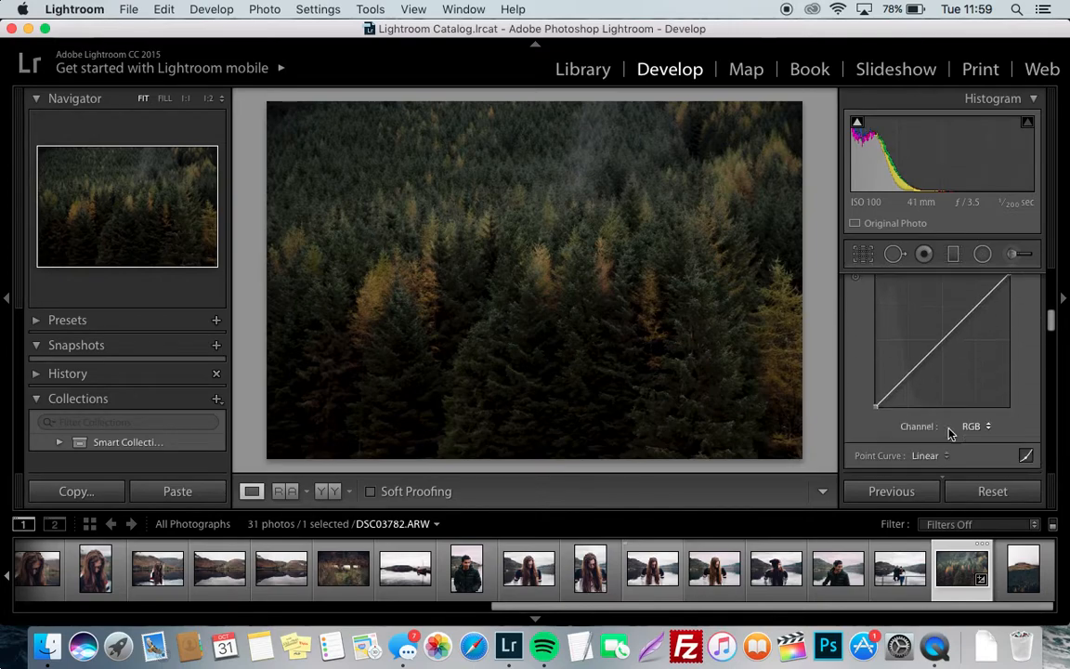
pyautogui.scroll(3, 950, 433)
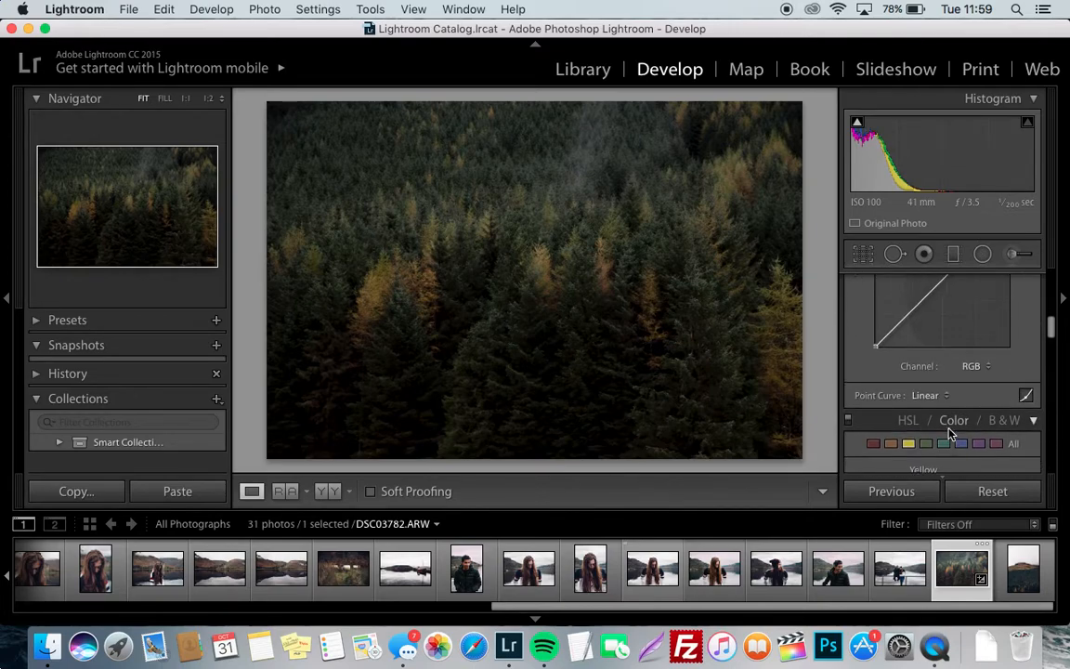
pyautogui.click(908, 341)
pyautogui.click(1036, 51)
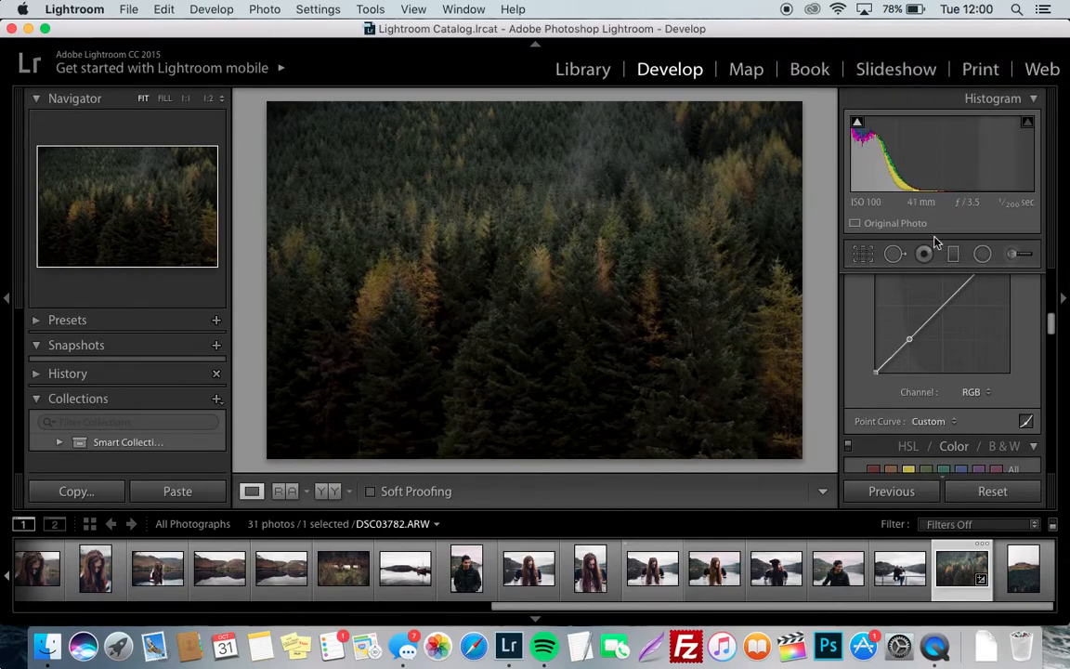
pyautogui.moveTo(877, 371); pyautogui.dragTo(875, 367)
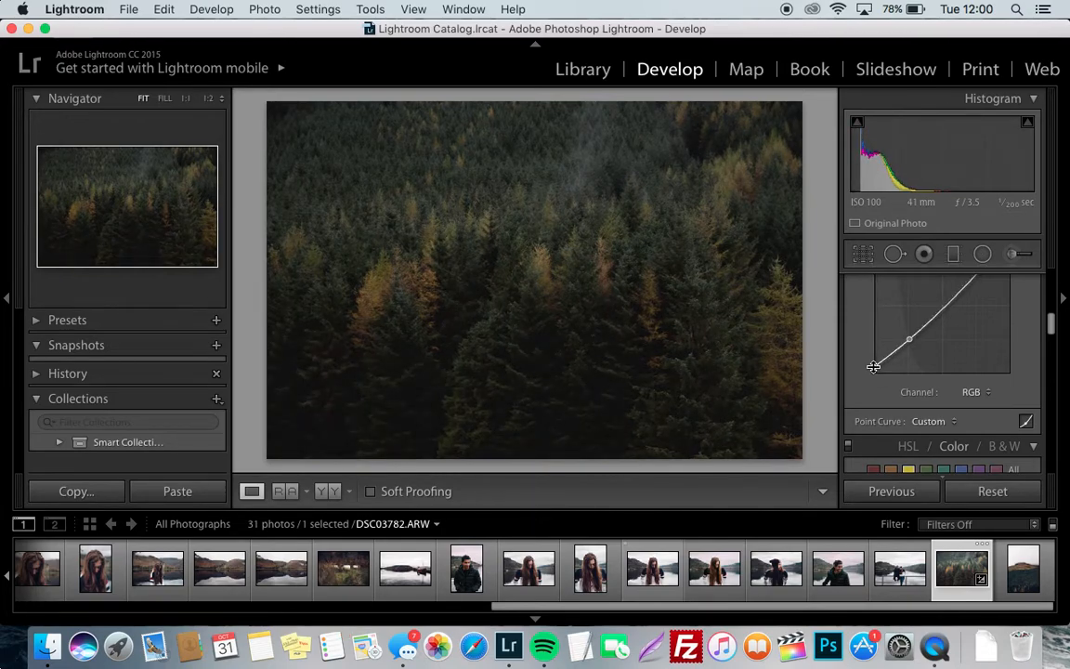
# Switch the tone curve to region adjustments and set Lights to +97
pyautogui.scroll(-2, 884, 346)
pyautogui.click(1027, 356)
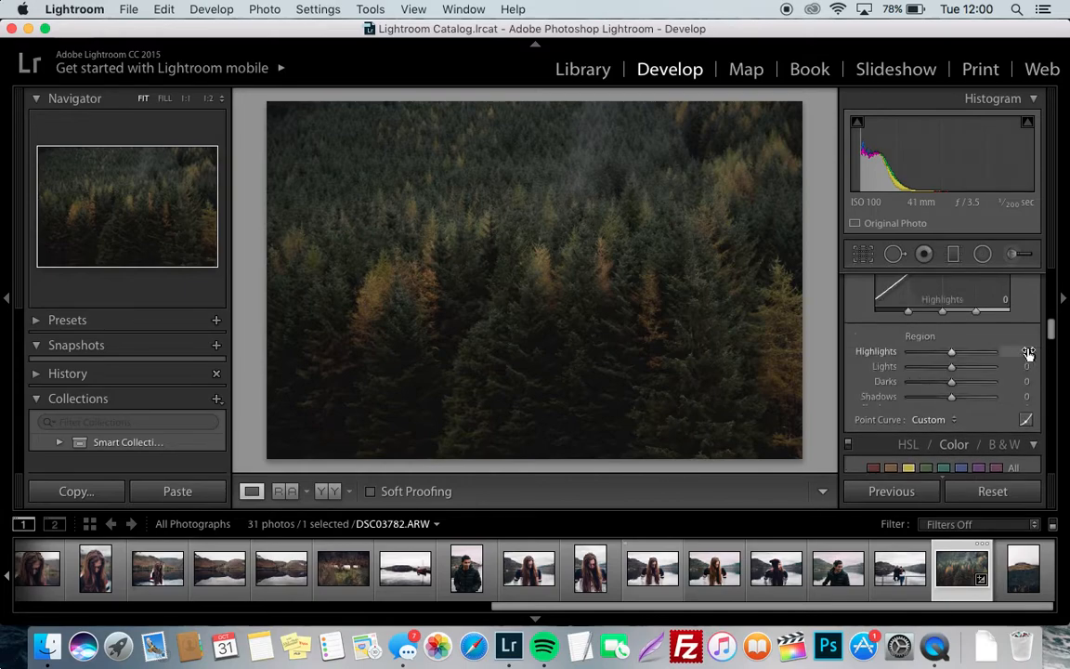
pyautogui.moveTo(951, 356); pyautogui.dragTo(958, 381)
pyautogui.press('super+z')
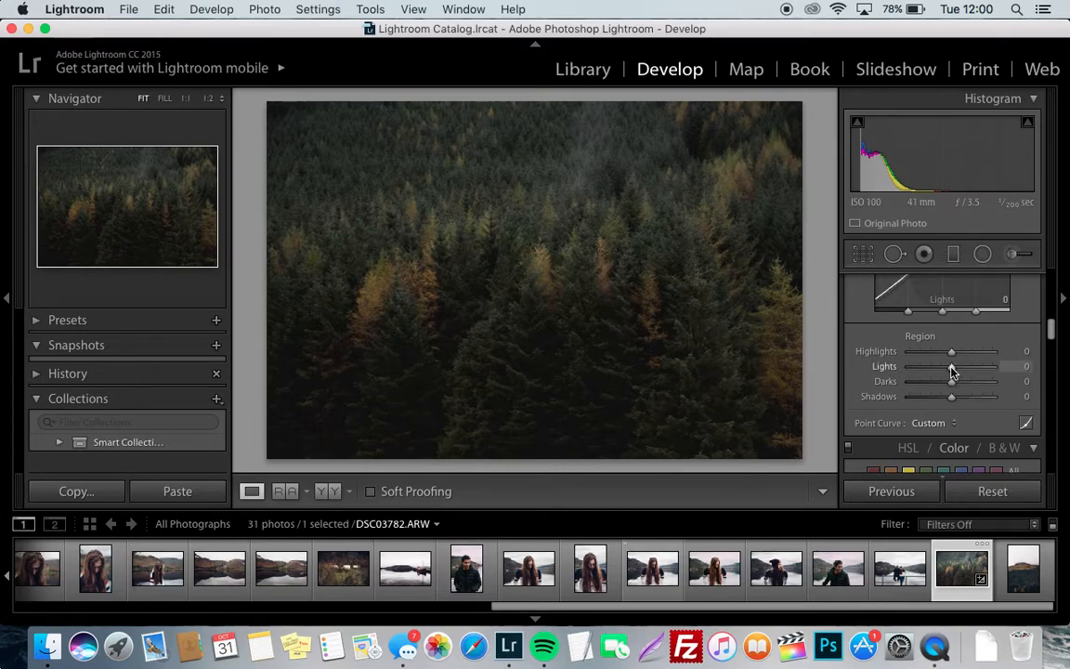
pyautogui.moveTo(952, 370); pyautogui.dragTo(978, 370)
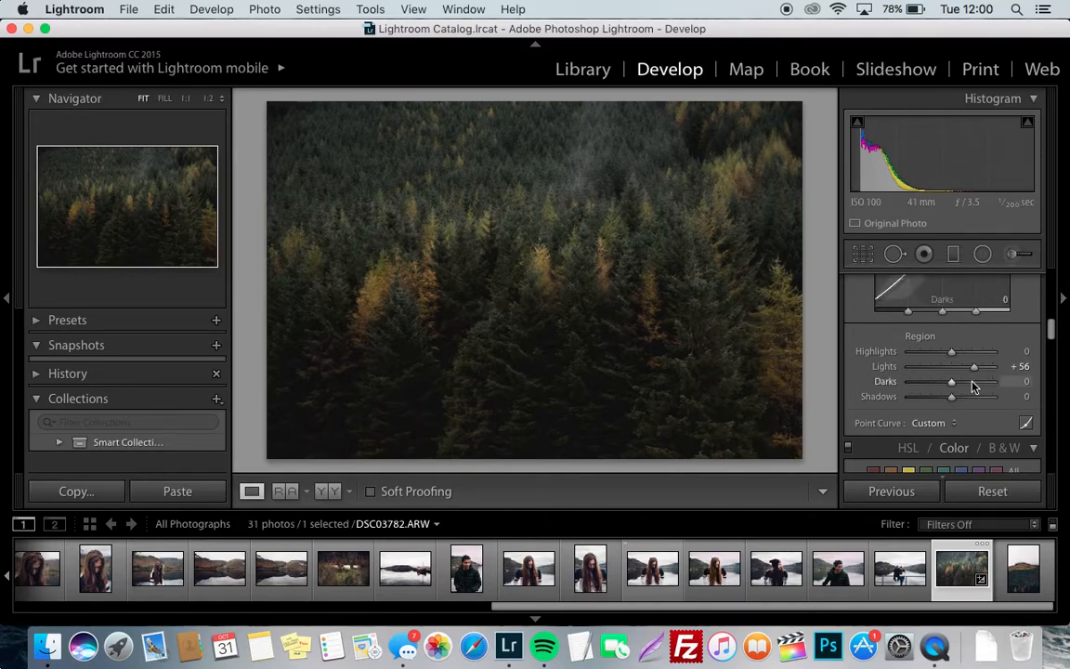
pyautogui.moveTo(975, 373)
pyautogui.mouseDown()
pyautogui.moveTo(955, 372)
pyautogui.moveTo(987, 368)
pyautogui.moveTo(992, 379)
pyautogui.mouseUp()
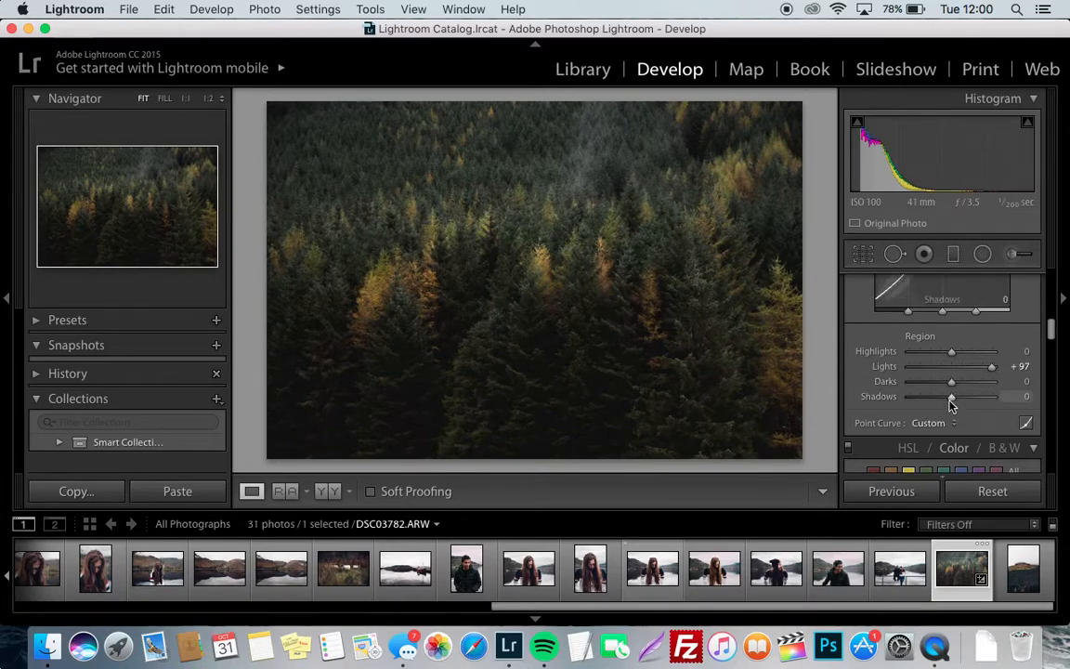
# Set the Darks region of the tone curve to −10
pyautogui.moveTo(952, 387); pyautogui.dragTo(949, 390)
pyautogui.scroll(5, 949, 389)
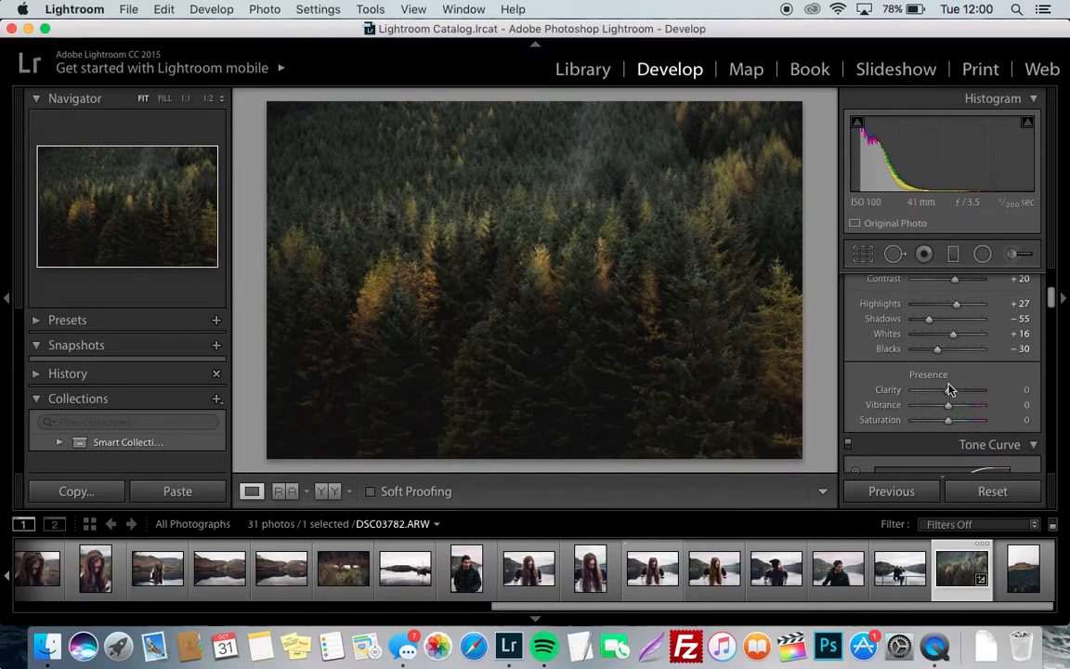
pyautogui.scroll(-5, 948, 335)
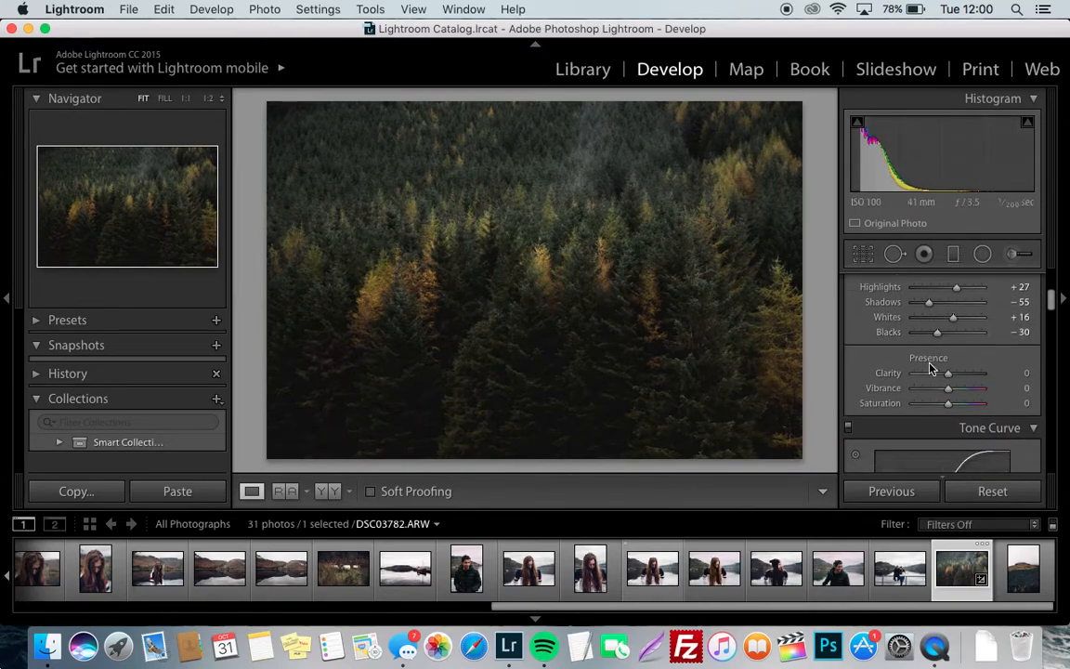
pyautogui.moveTo(949, 389); pyautogui.dragTo(947, 389)
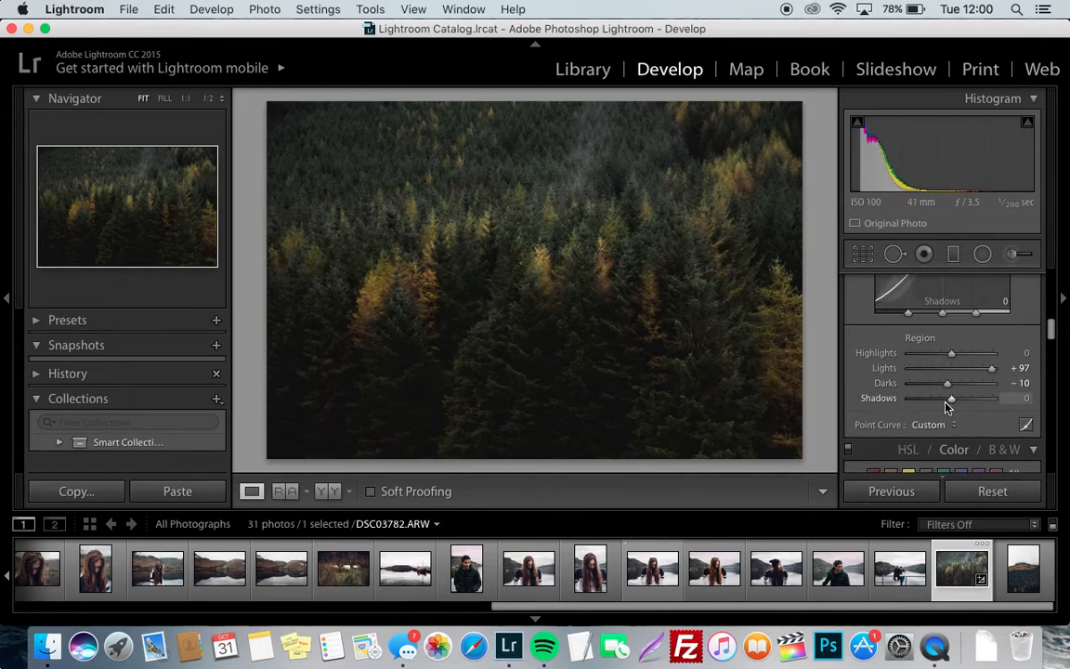
# Examine the HSL and Color adjustment modes and the settings of the orange, yellow and green channels
pyautogui.scroll(-2, 925, 415)
pyautogui.scroll(-4, 924, 421)
pyautogui.scroll(3, 924, 371)
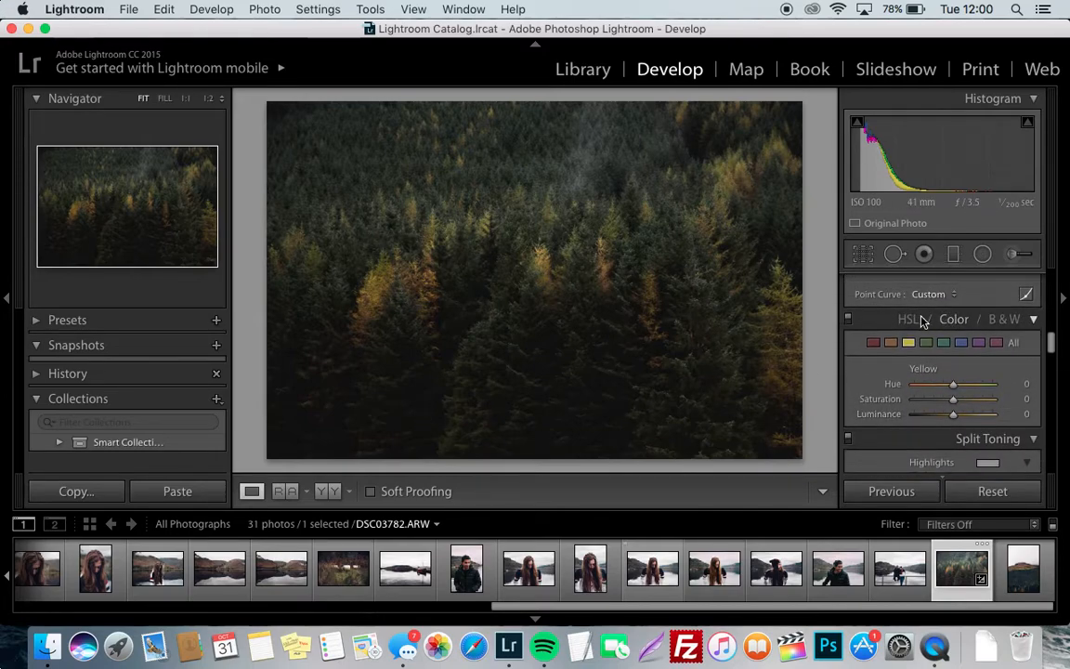
pyautogui.click(909, 319)
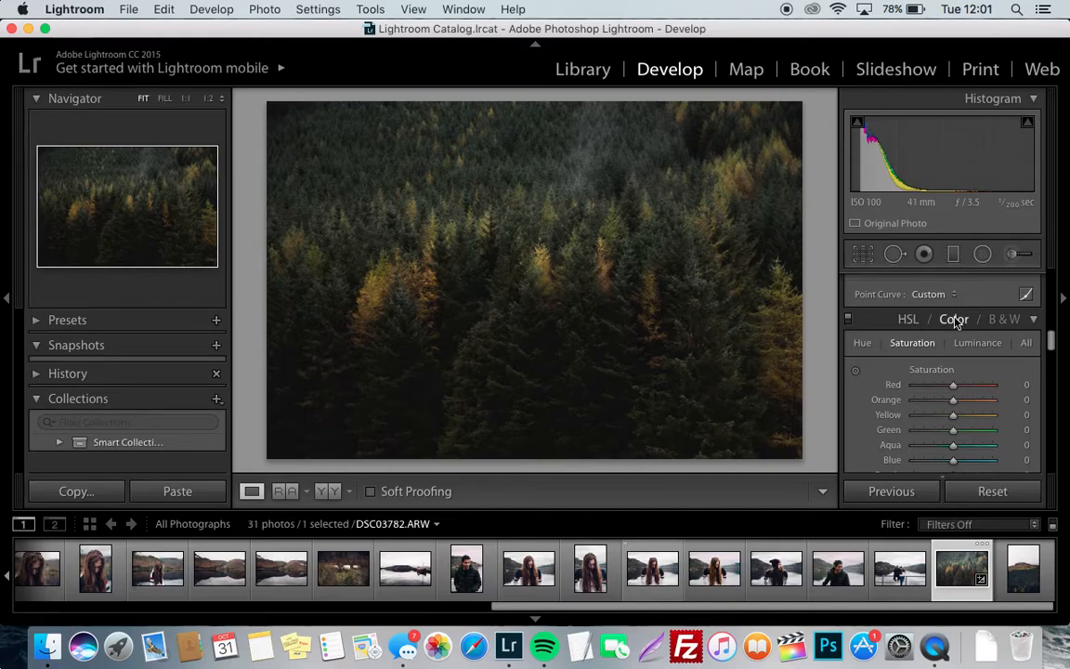
pyautogui.click(954, 320)
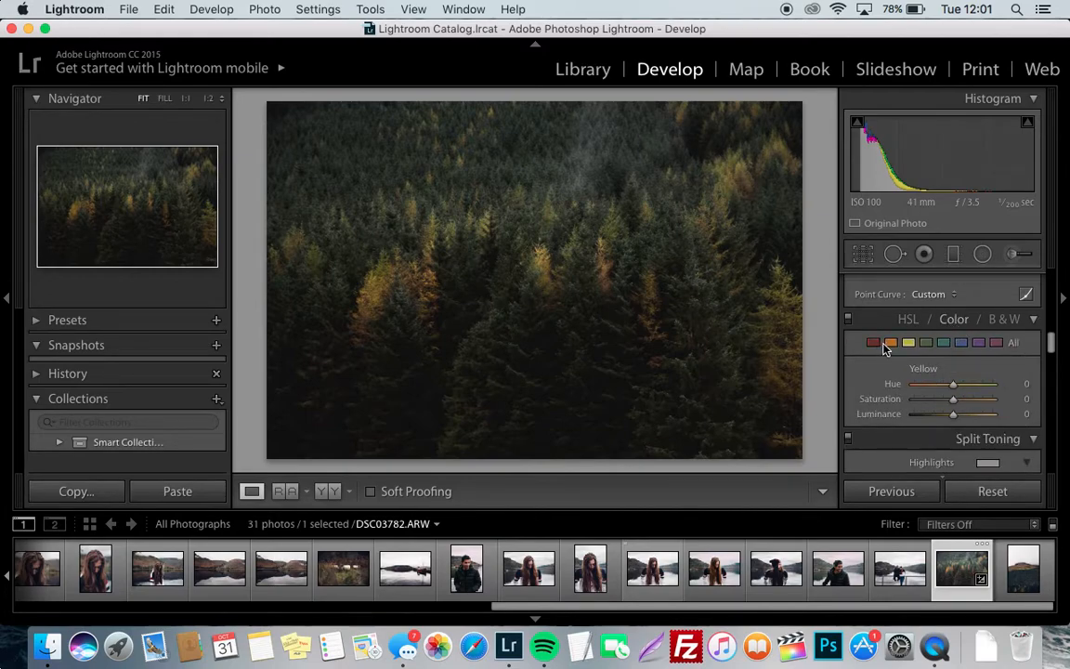
pyautogui.scroll(2, 891, 349)
pyautogui.scroll(-3, 892, 350)
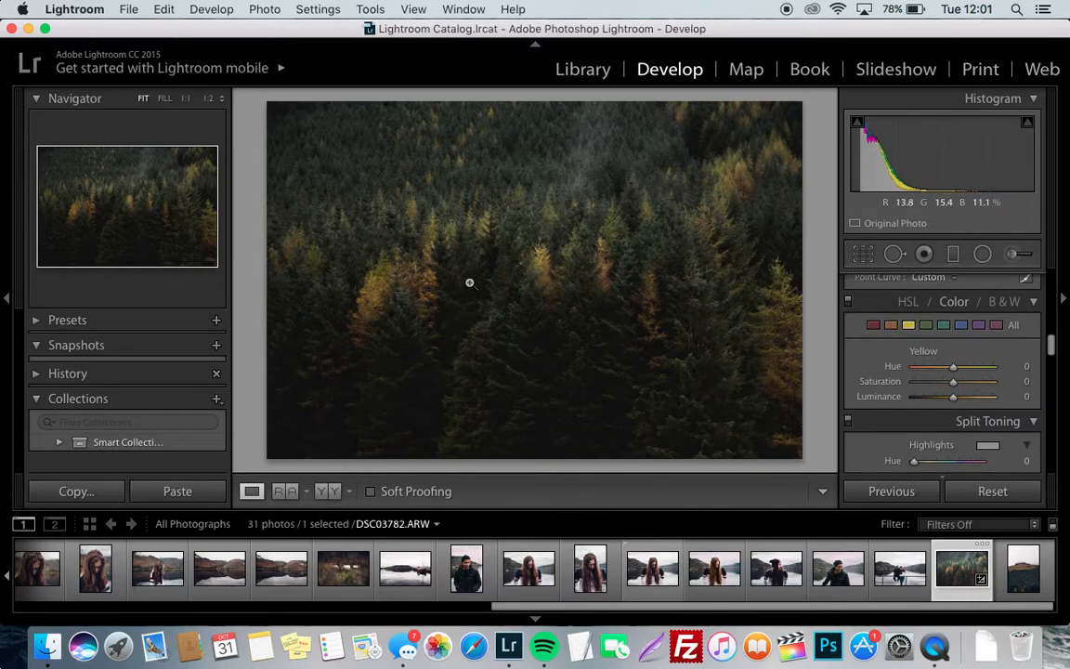
pyautogui.click(894, 326)
pyautogui.click(909, 326)
pyautogui.click(927, 327)
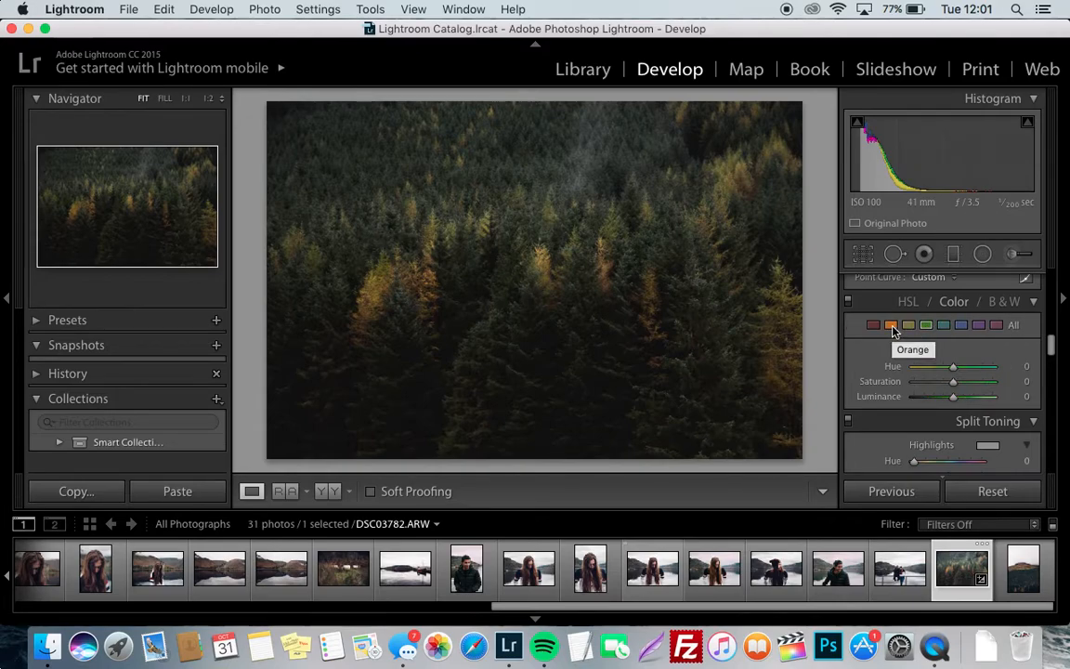
pyautogui.click(892, 327)
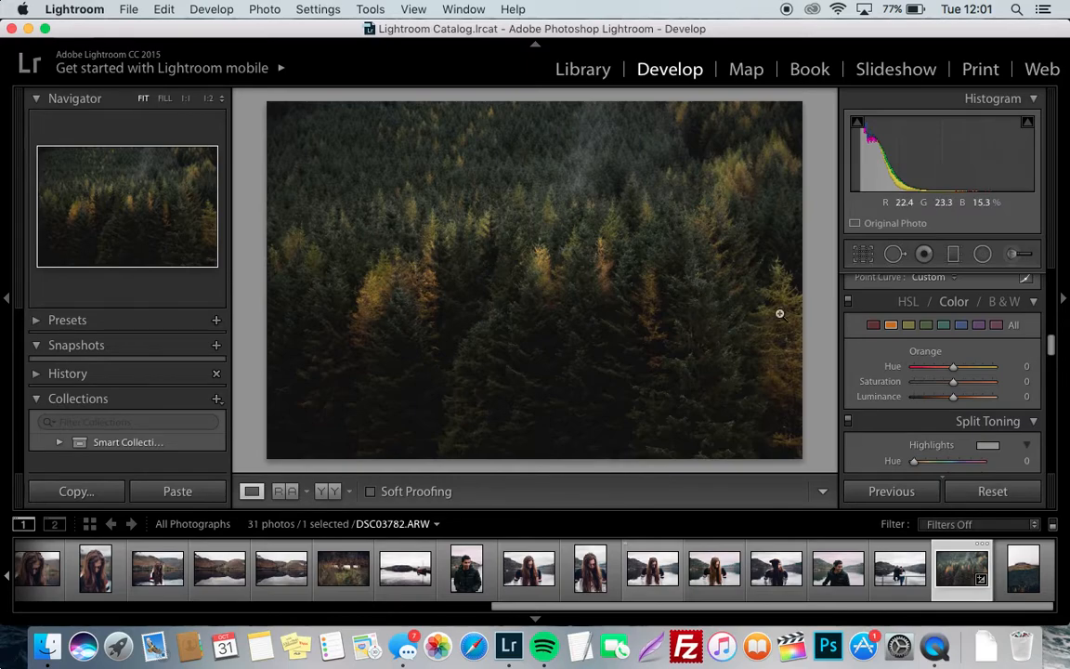
# Try shifting the yellow hue by +55 and undo the shift
pyautogui.click(908, 324)
pyautogui.moveTo(957, 368); pyautogui.dragTo(980, 367)
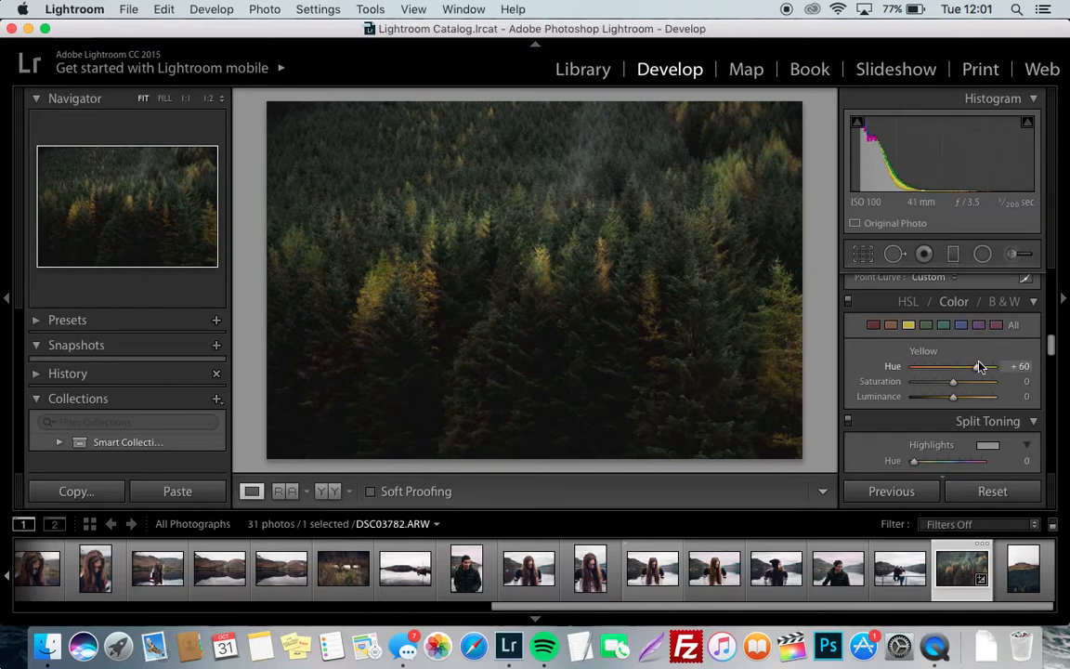
pyautogui.press('super+z')
# Set the orange channel's hue to +3 and its saturation to −13
pyautogui.click(892, 325)
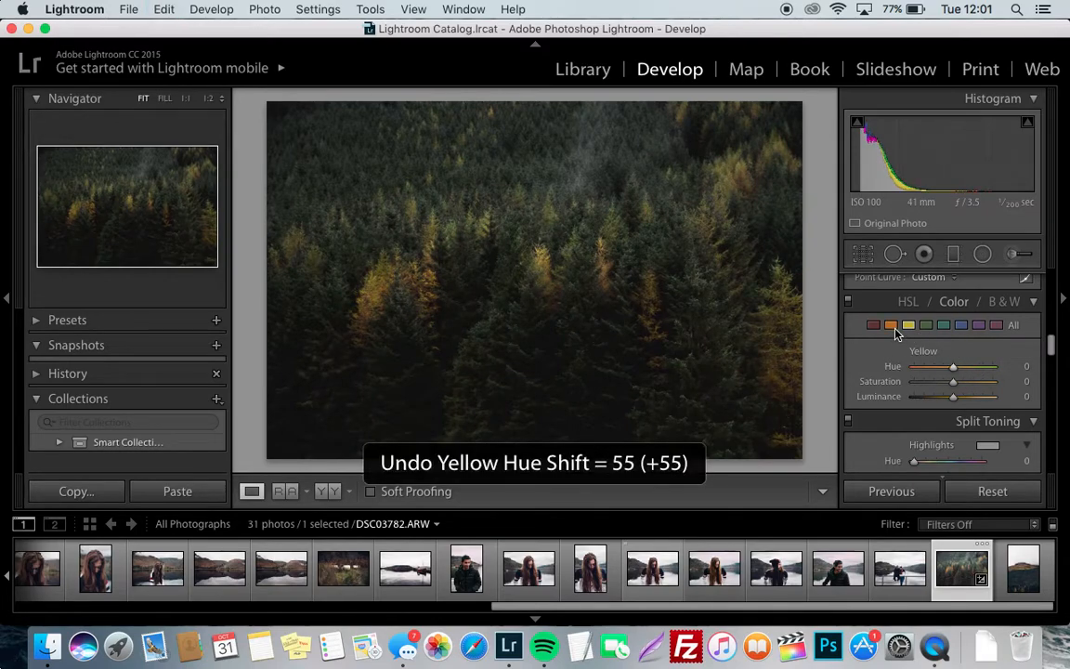
pyautogui.moveTo(952, 366)
pyautogui.mouseDown()
pyautogui.moveTo(938, 371)
pyautogui.moveTo(992, 365)
pyautogui.moveTo(953, 375)
pyautogui.mouseUp()
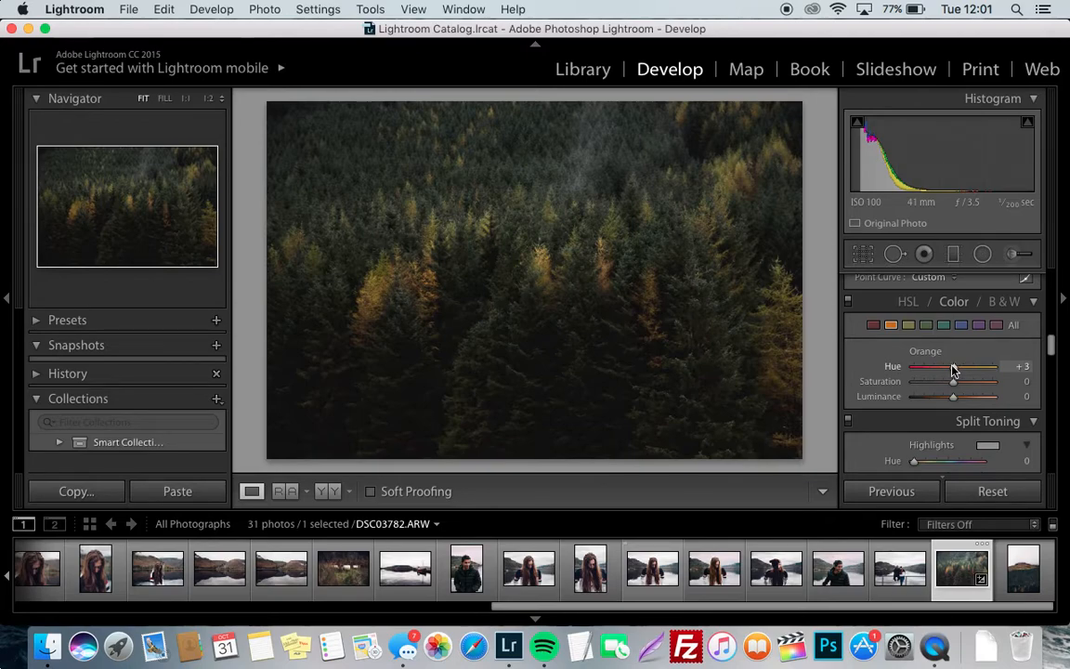
pyautogui.moveTo(953, 381); pyautogui.dragTo(947, 388)
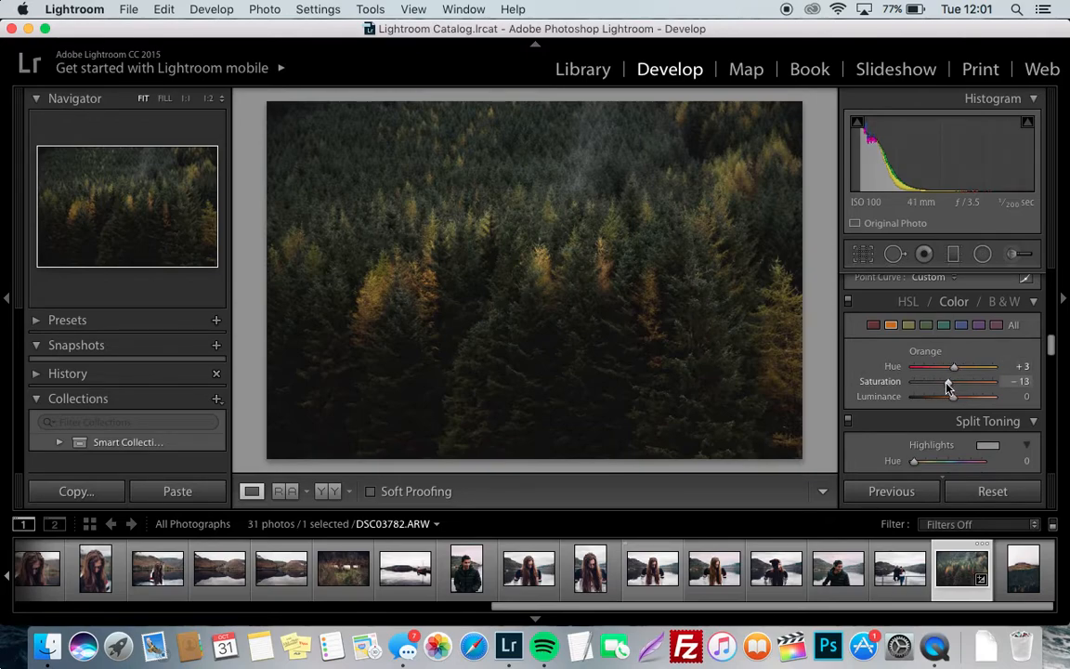
# Set the orange channel's saturation to −20, and the yellow channel's hue to −27, saturation to +11 and luminance to +21
pyautogui.moveTo(946, 386); pyautogui.dragTo(946, 387)
pyautogui.click(908, 324)
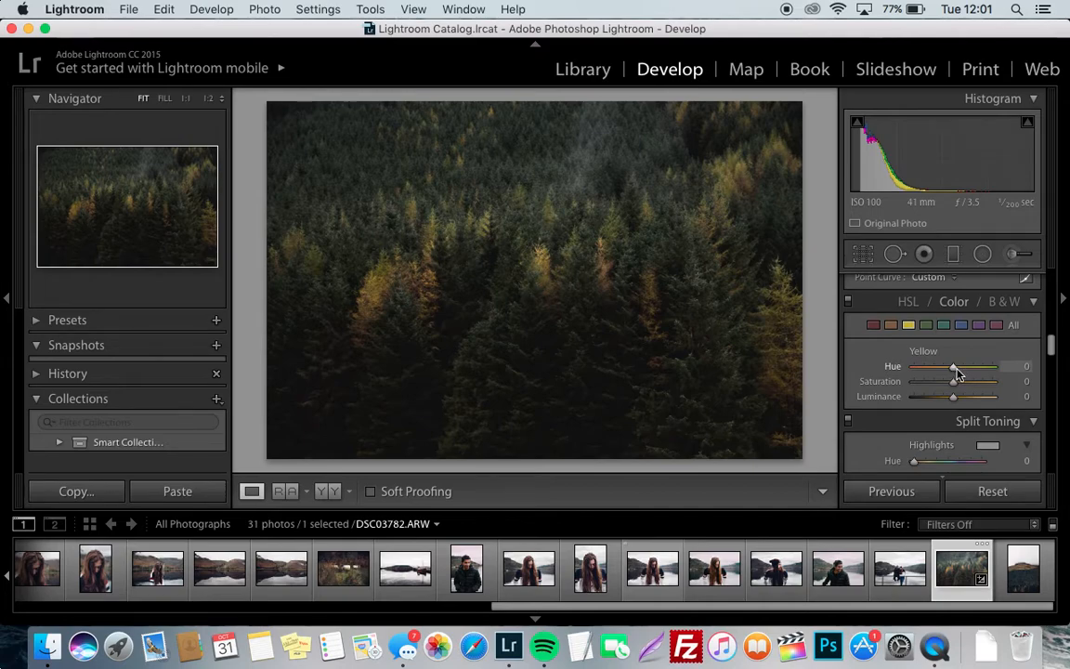
pyautogui.moveTo(953, 369); pyautogui.dragTo(950, 372)
pyautogui.moveTo(943, 369); pyautogui.dragTo(945, 369)
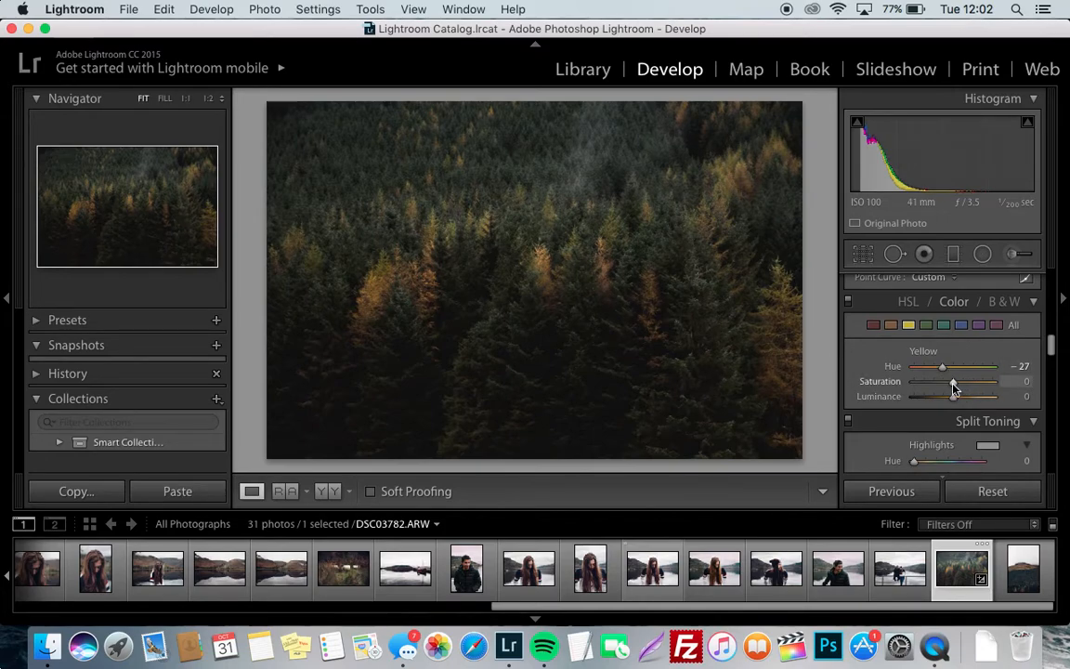
pyautogui.moveTo(952, 382); pyautogui.dragTo(958, 383)
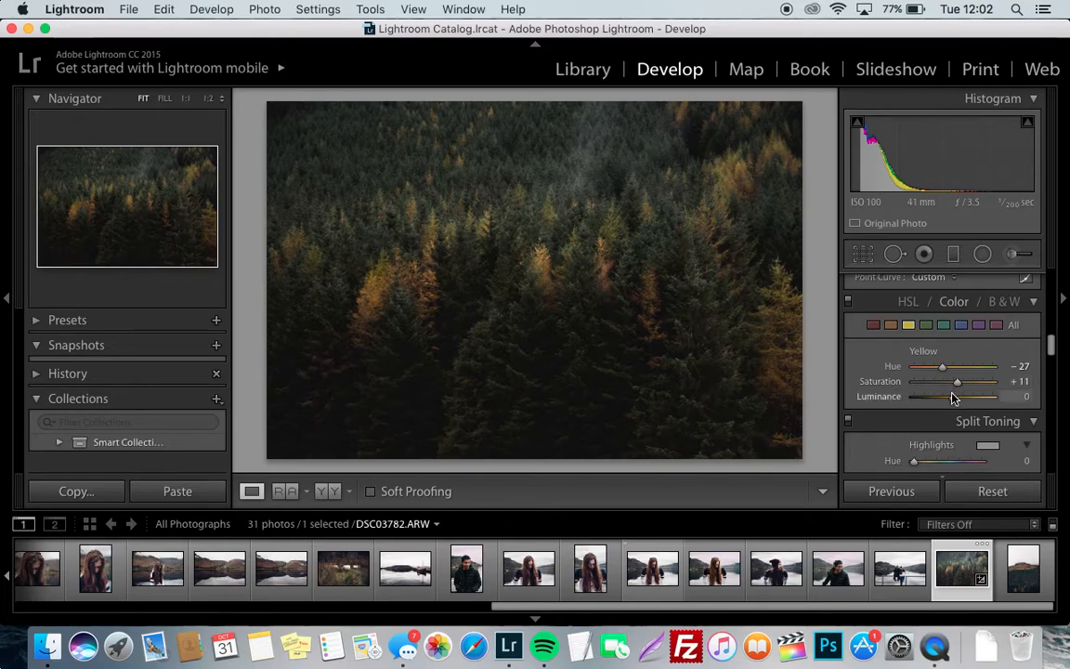
pyautogui.moveTo(952, 397)
pyautogui.mouseDown()
pyautogui.moveTo(967, 397)
pyautogui.moveTo(935, 399)
pyautogui.moveTo(960, 402)
pyautogui.mouseUp()
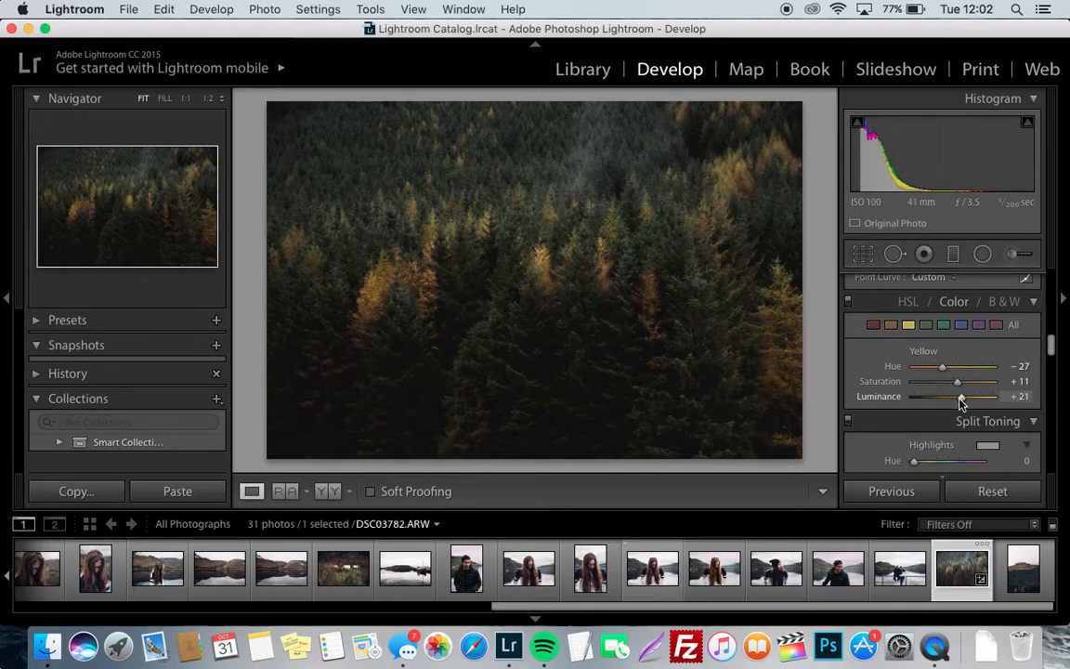
# Set the green channel's hue to +55, saturation to −76 and luminance to −35
pyautogui.click(929, 328)
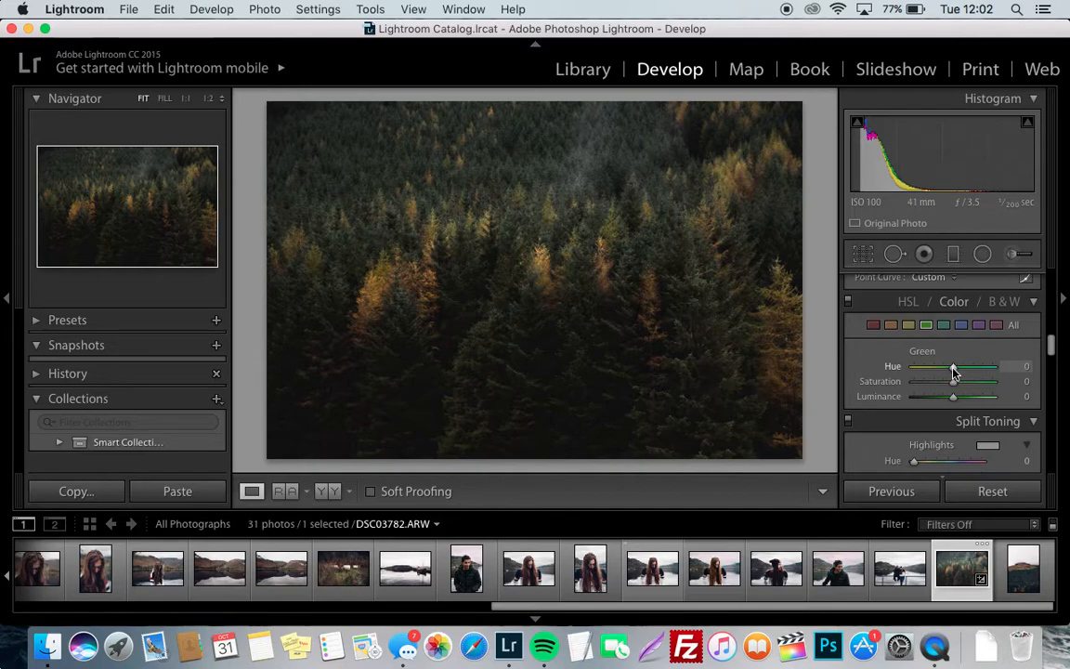
pyautogui.moveTo(954, 372); pyautogui.dragTo(976, 372)
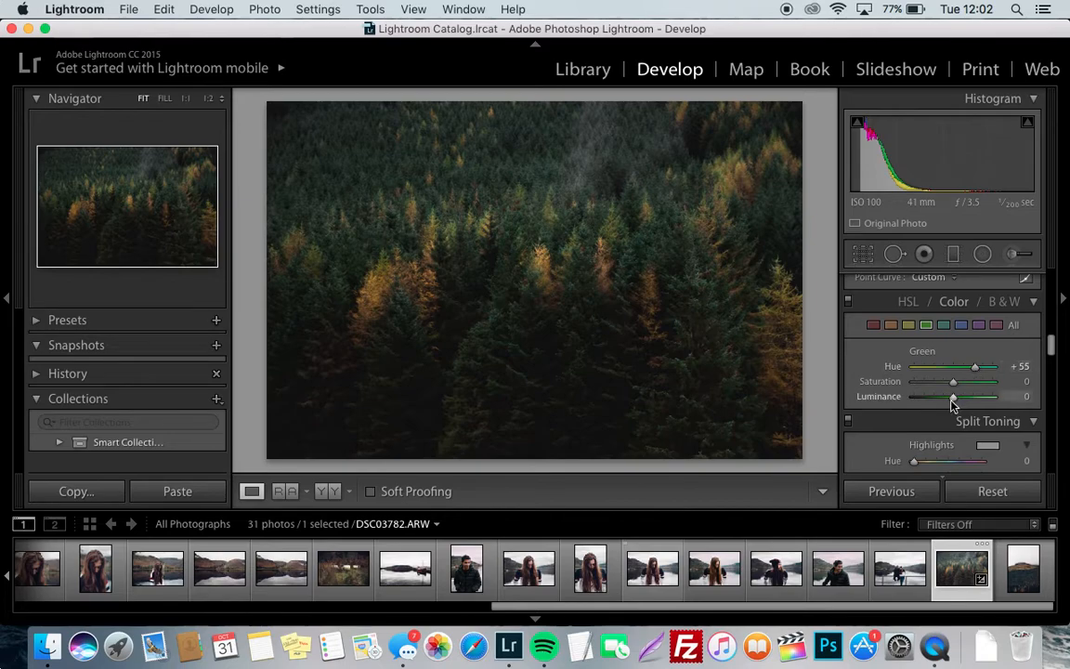
pyautogui.moveTo(953, 387); pyautogui.dragTo(988, 389)
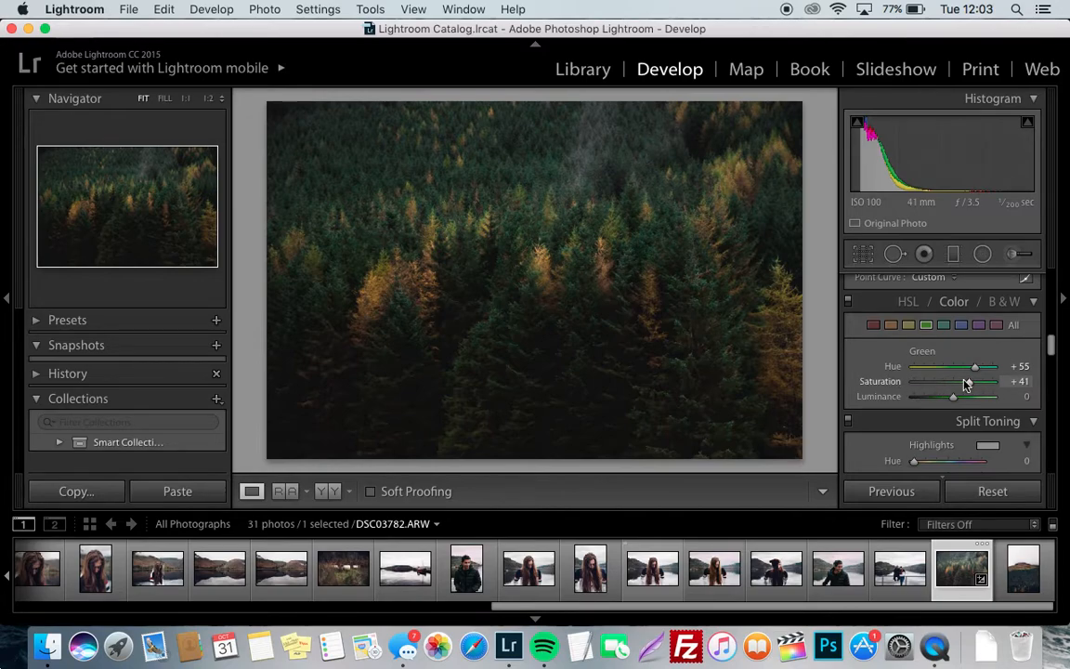
pyautogui.moveTo(967, 384); pyautogui.dragTo(924, 390)
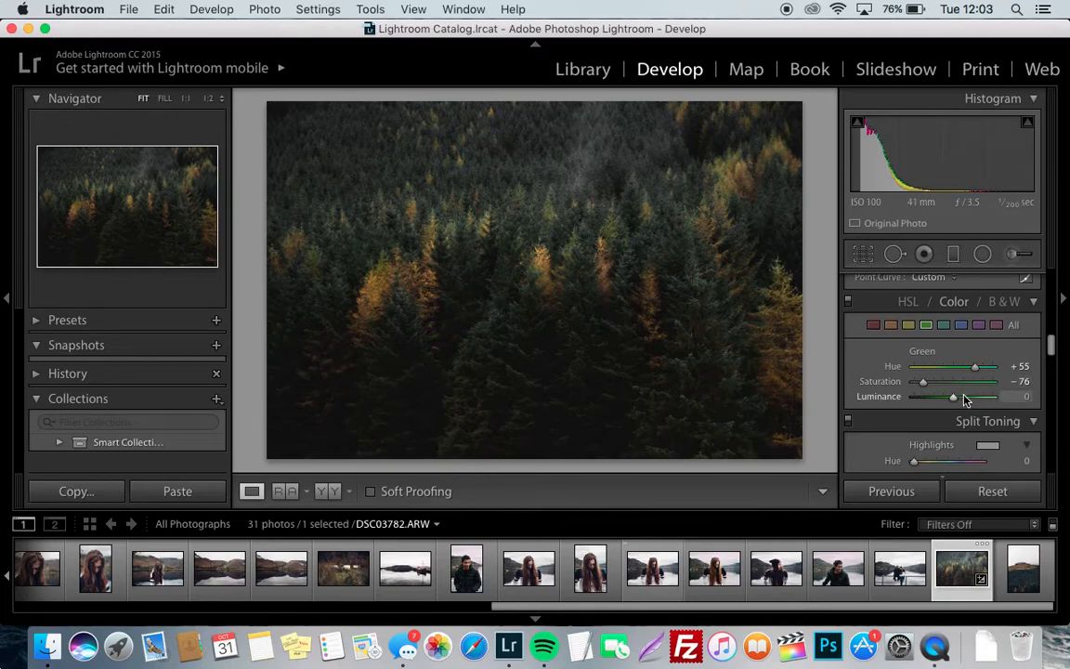
pyautogui.moveTo(965, 399); pyautogui.dragTo(940, 403)
# Split-tone the shadows with a blue-violet tint, using hue 248 and saturation 15
pyautogui.scroll(-2, 941, 401)
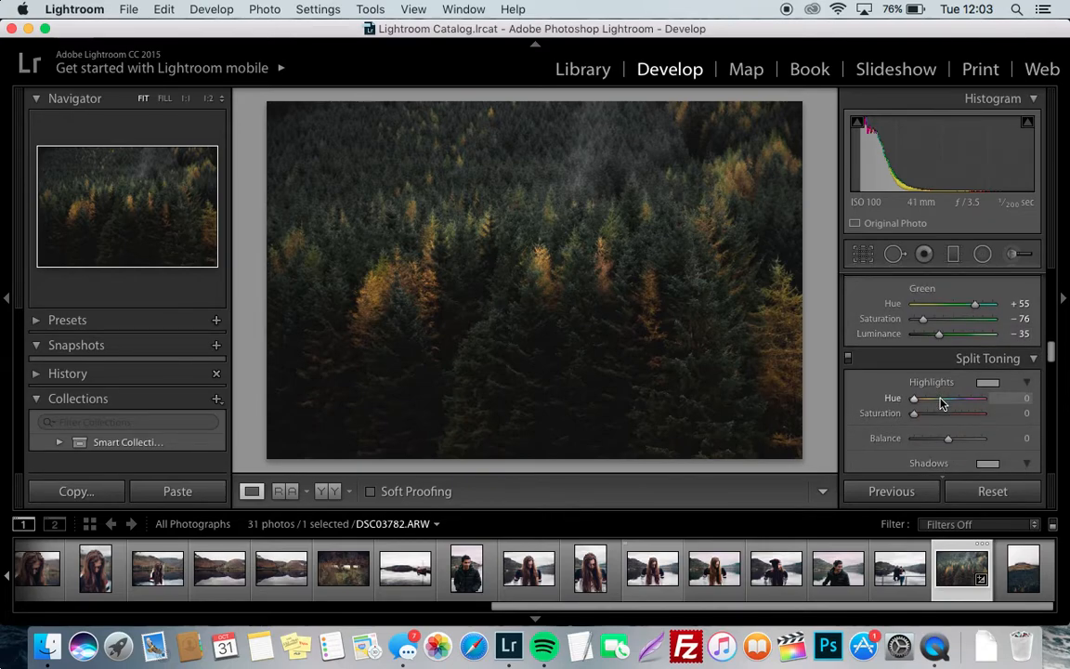
pyautogui.scroll(-3, 941, 402)
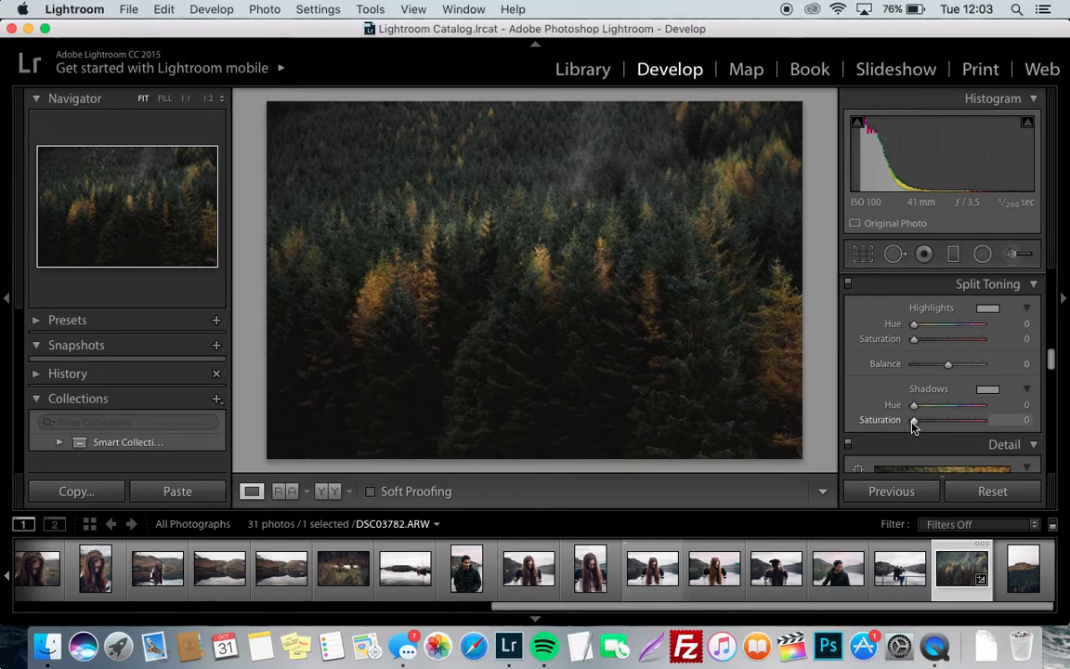
pyautogui.moveTo(913, 423); pyautogui.dragTo(923, 426)
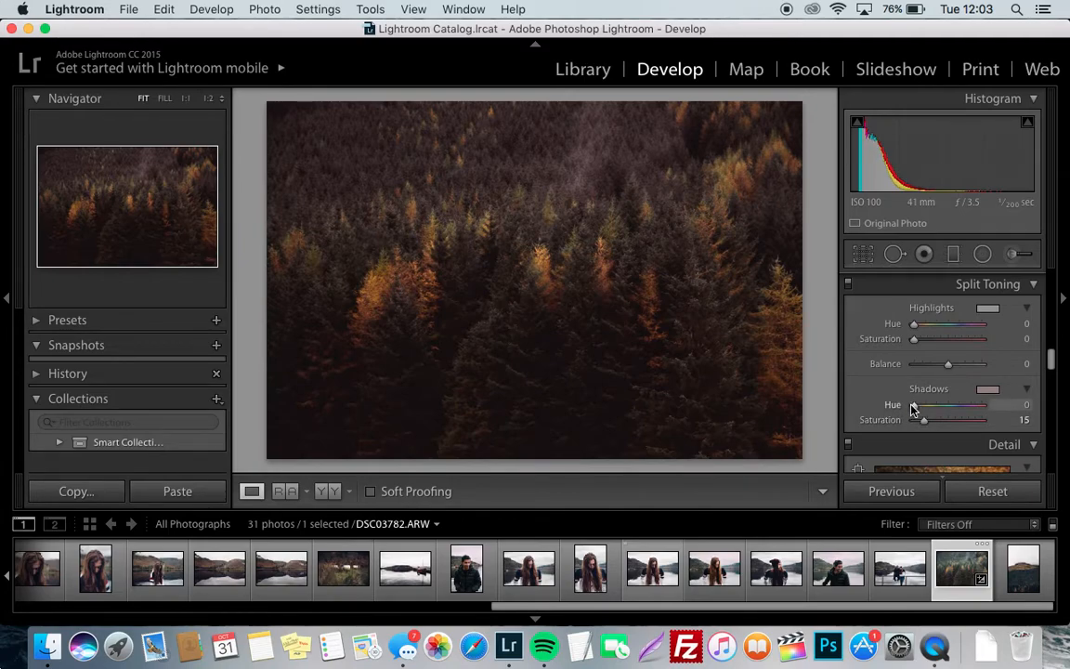
pyautogui.moveTo(915, 406); pyautogui.dragTo(949, 409)
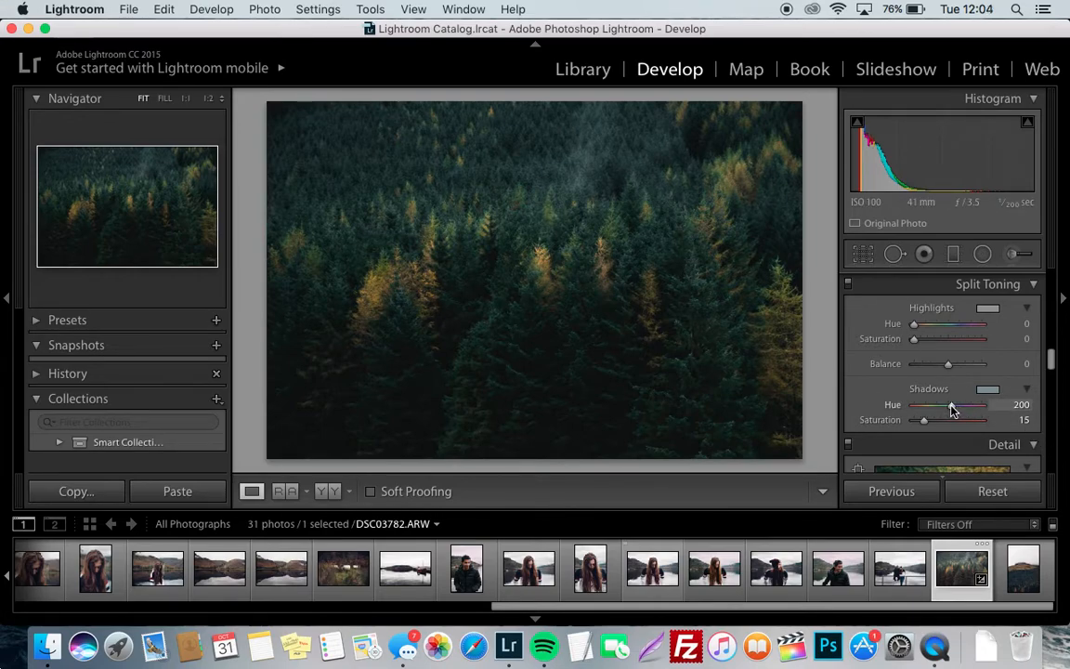
pyautogui.moveTo(950, 407); pyautogui.dragTo(958, 410)
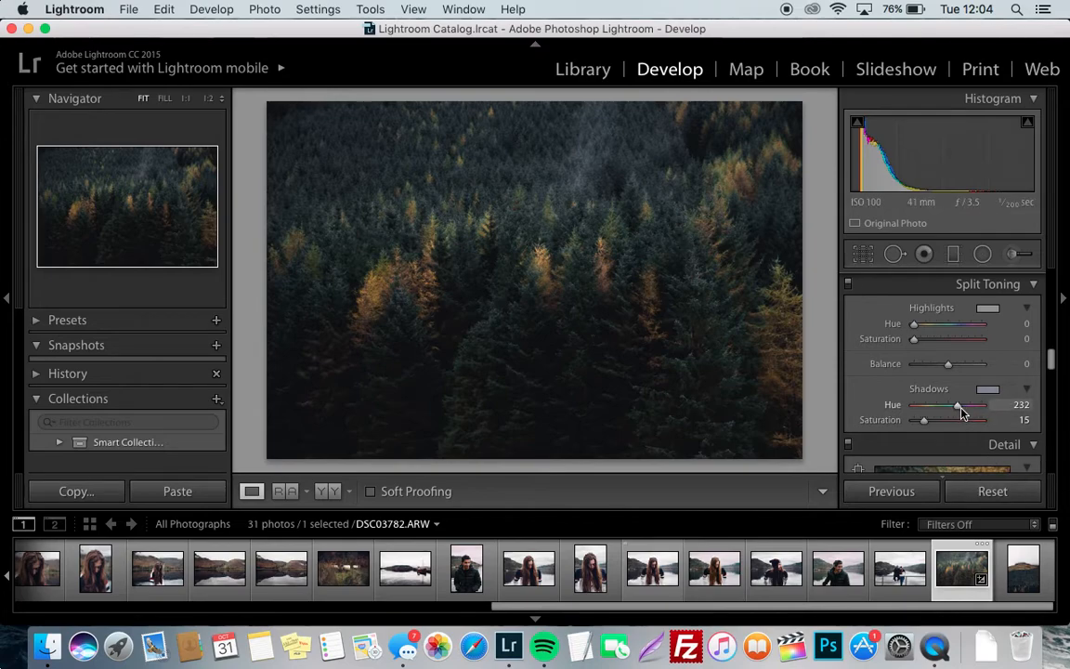
pyautogui.moveTo(960, 410); pyautogui.dragTo(965, 411)
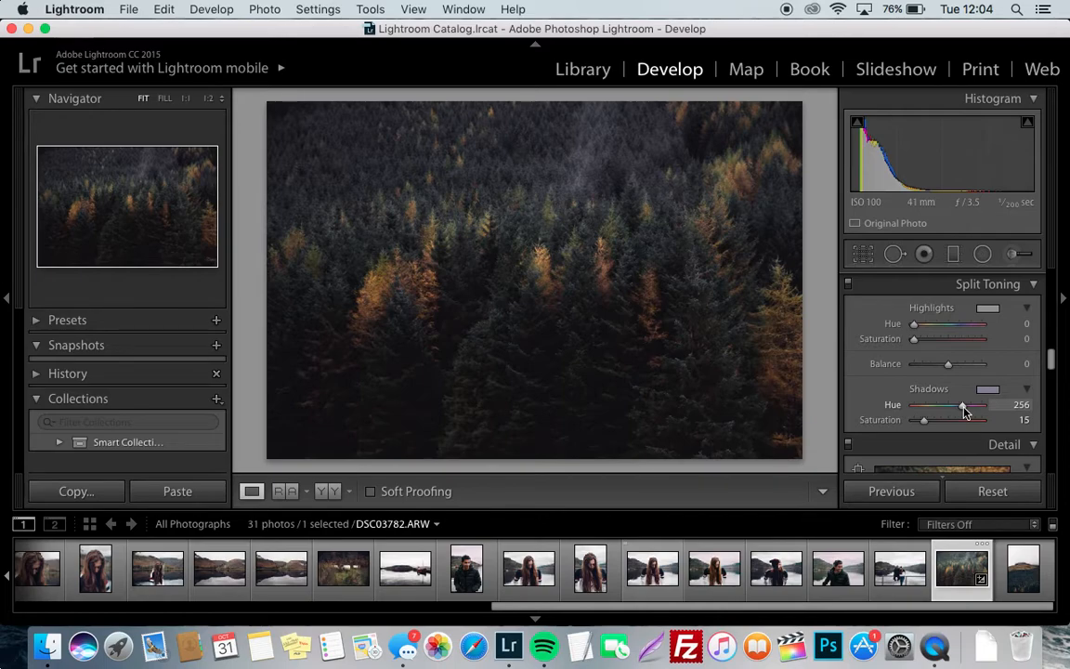
pyautogui.moveTo(964, 411); pyautogui.dragTo(961, 411)
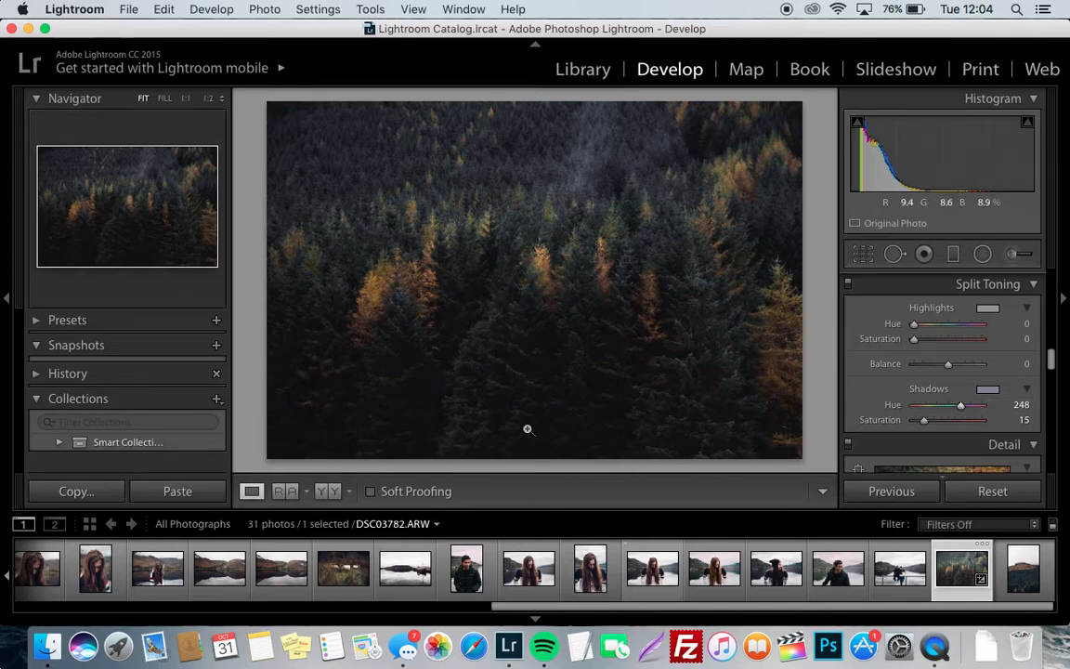
pyautogui.scroll(-10, 982, 418)
pyautogui.scroll(-2, 983, 418)
pyautogui.moveTo(910, 358); pyautogui.dragTo(927, 364)
pyautogui.scroll(20, 951, 335)
pyautogui.scroll(5, 951, 338)
pyautogui.scroll(-3, 951, 338)
pyautogui.scroll(2, 951, 339)
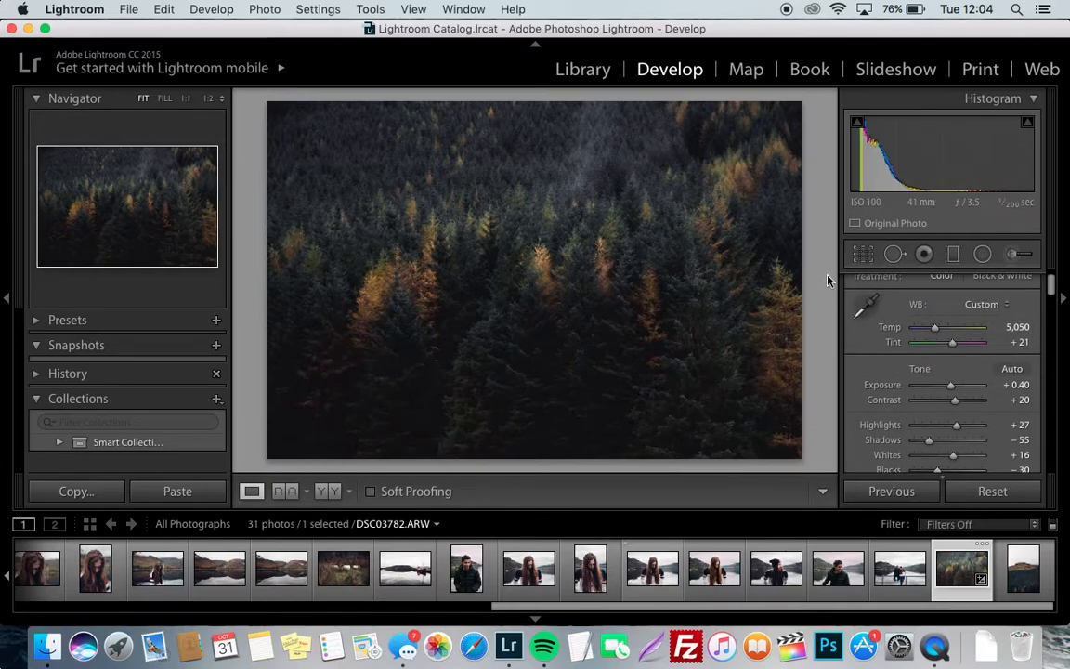
# Try setting Blacks to −17 and Shadows to +37, undoing each change
pyautogui.scroll(-2, 957, 404)
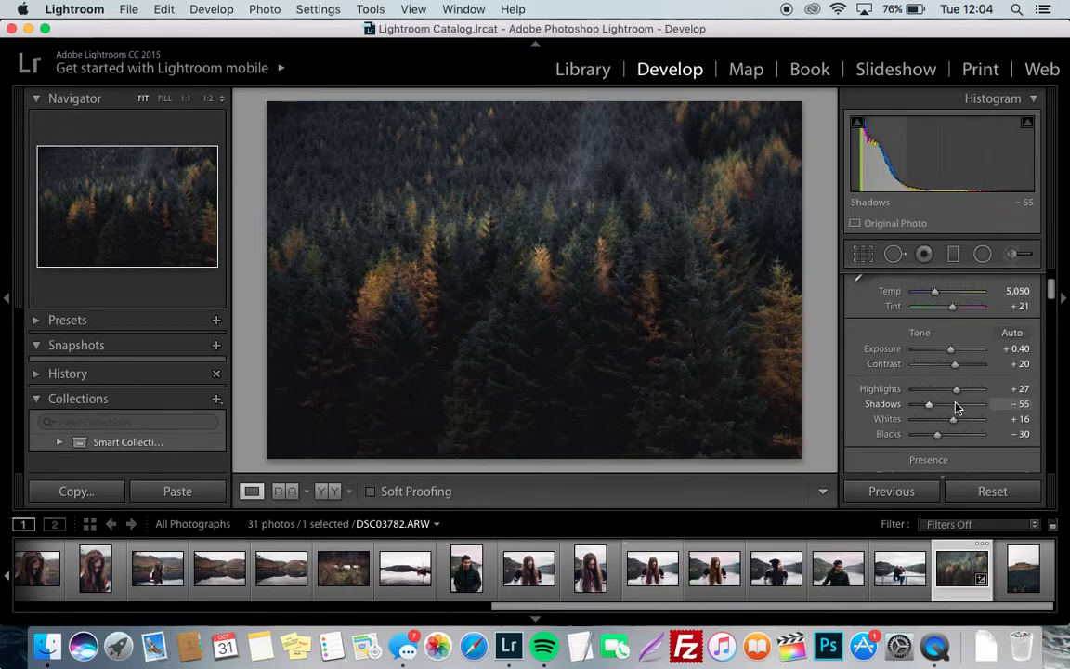
pyautogui.moveTo(937, 436); pyautogui.dragTo(943, 437)
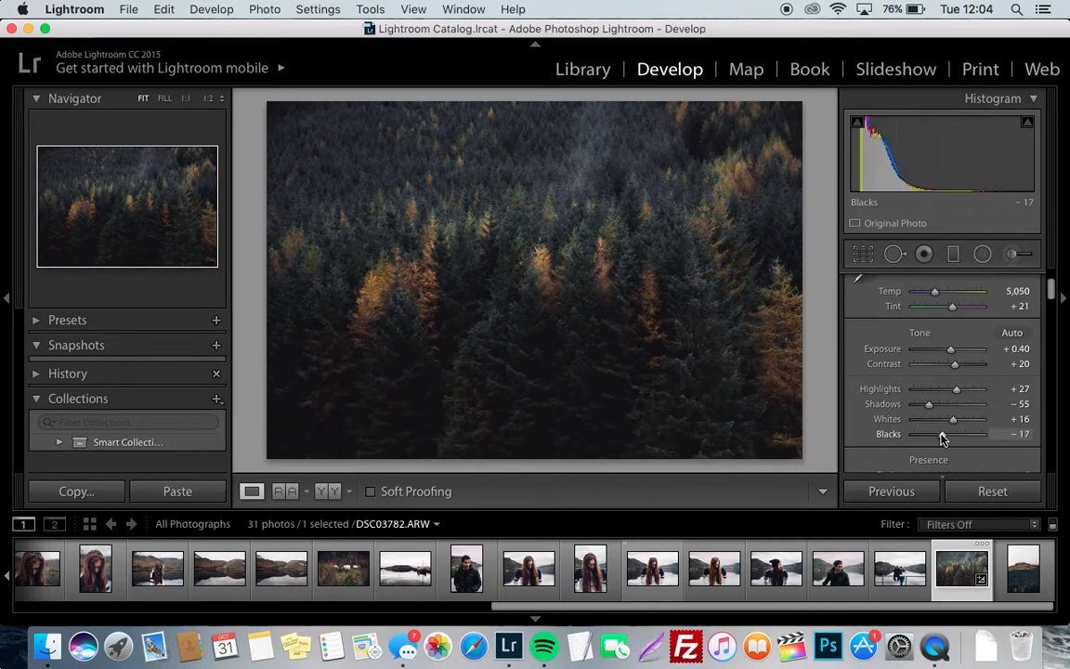
pyautogui.press('super+z')
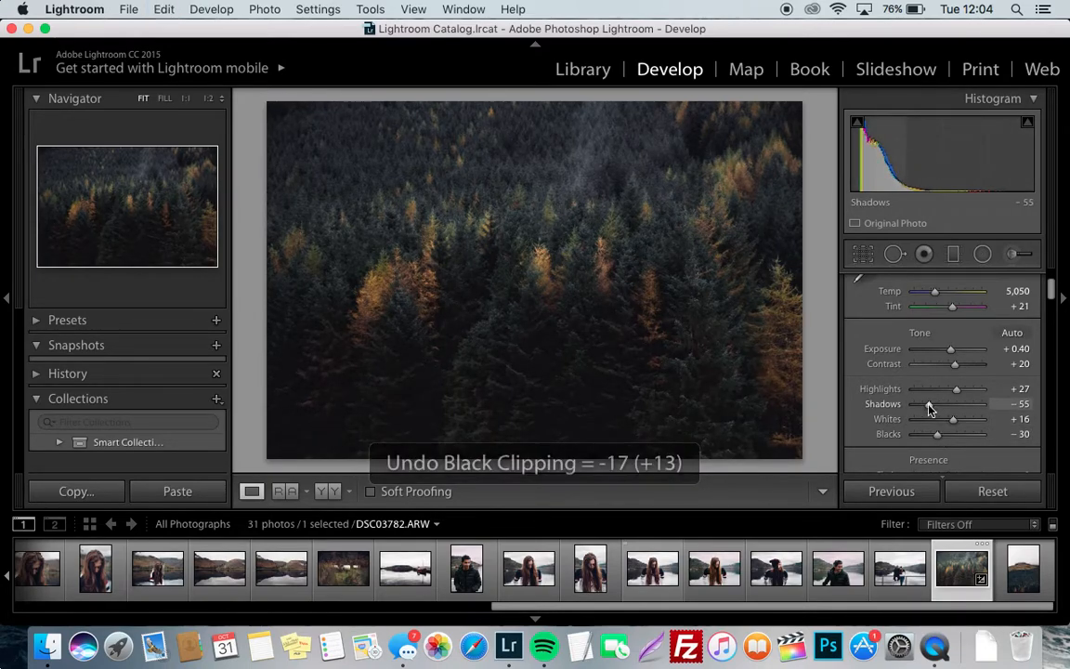
pyautogui.moveTo(931, 405); pyautogui.dragTo(967, 403)
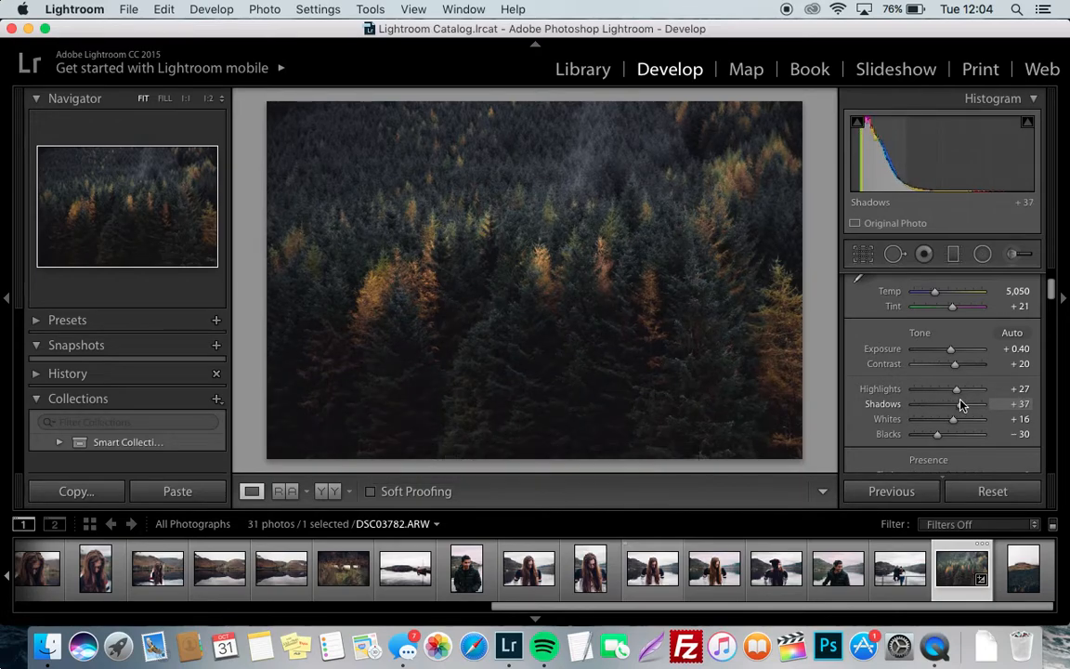
pyautogui.press('super+z')
# Set the tone curve's Darks region to +6 and slightly raise the black point of the RGB point curve
pyautogui.scroll(-10, 922, 428)
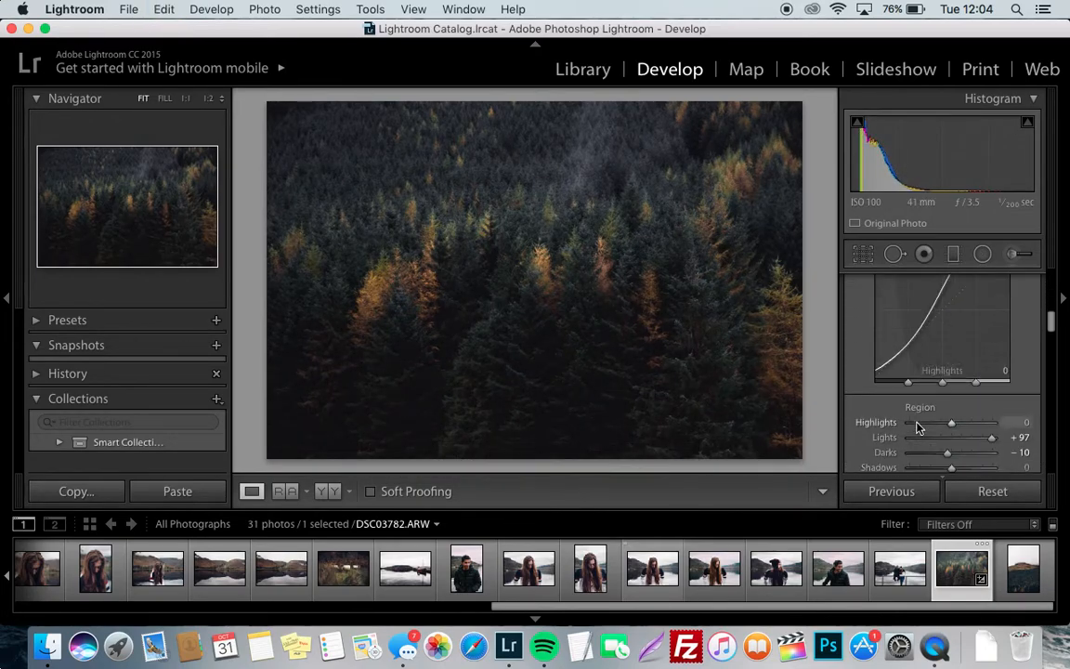
pyautogui.scroll(1, 917, 427)
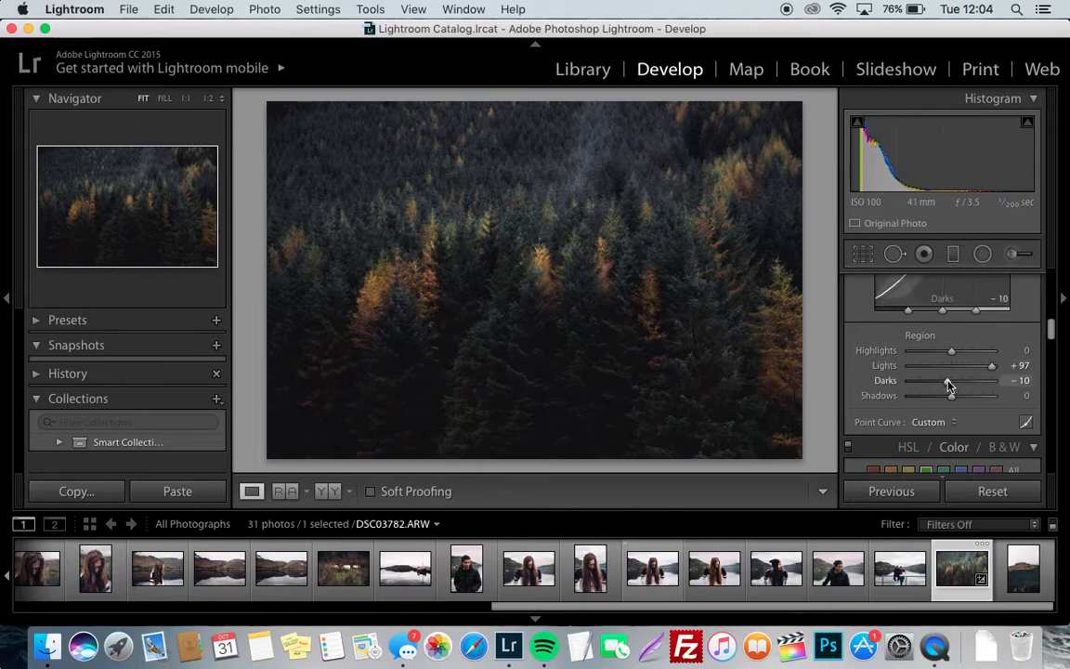
pyautogui.moveTo(949, 384); pyautogui.dragTo(955, 384)
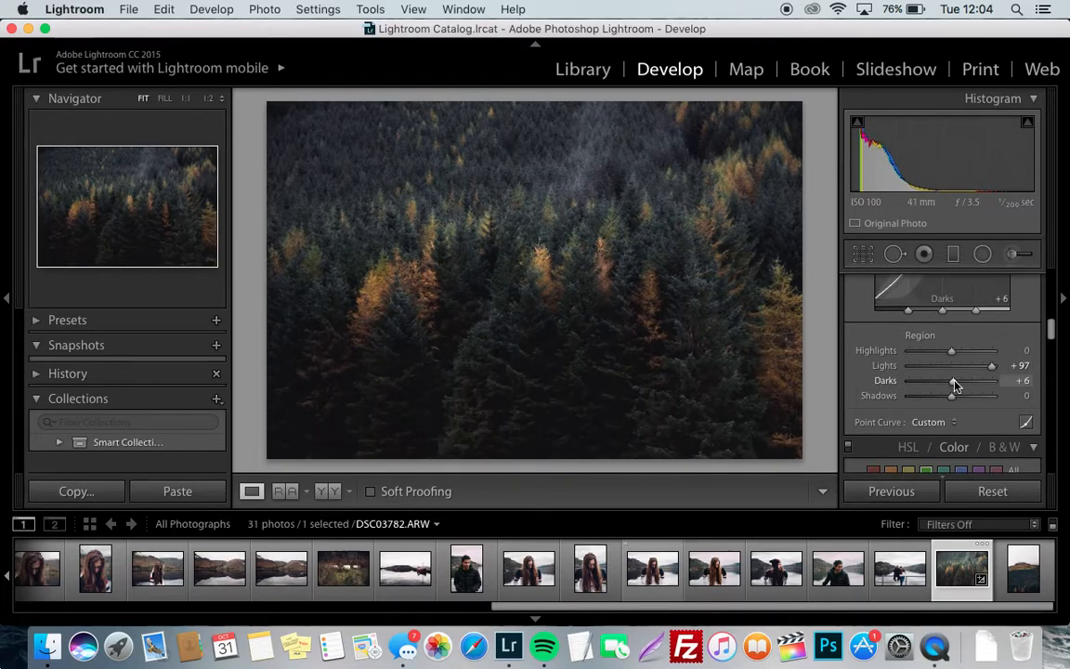
pyautogui.scroll(1, 923, 315)
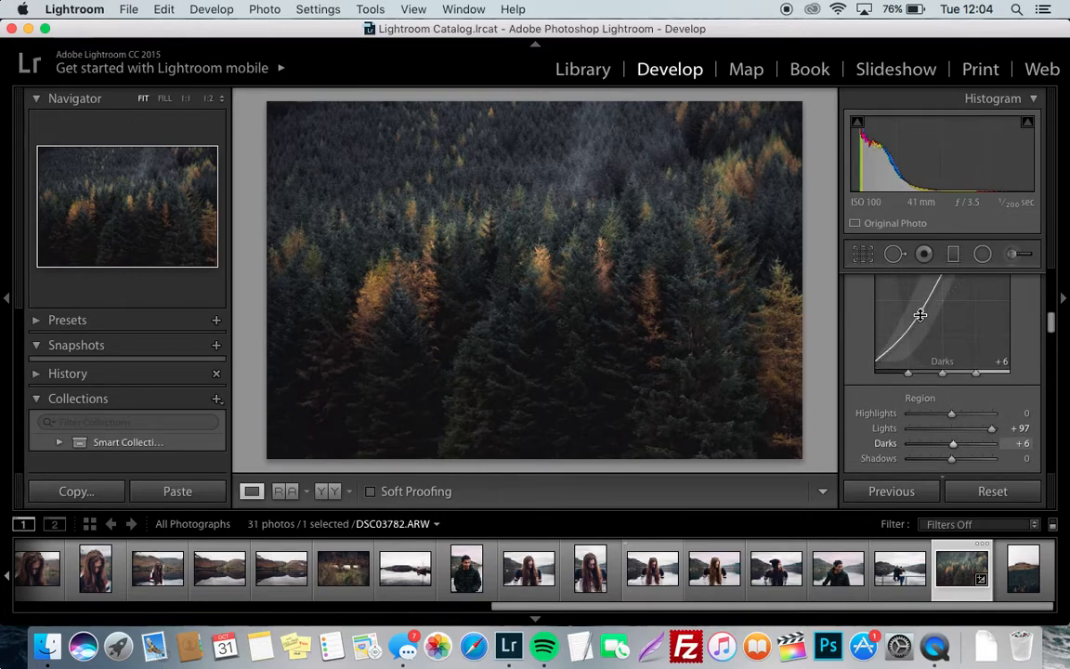
pyautogui.scroll(-5, 1019, 374)
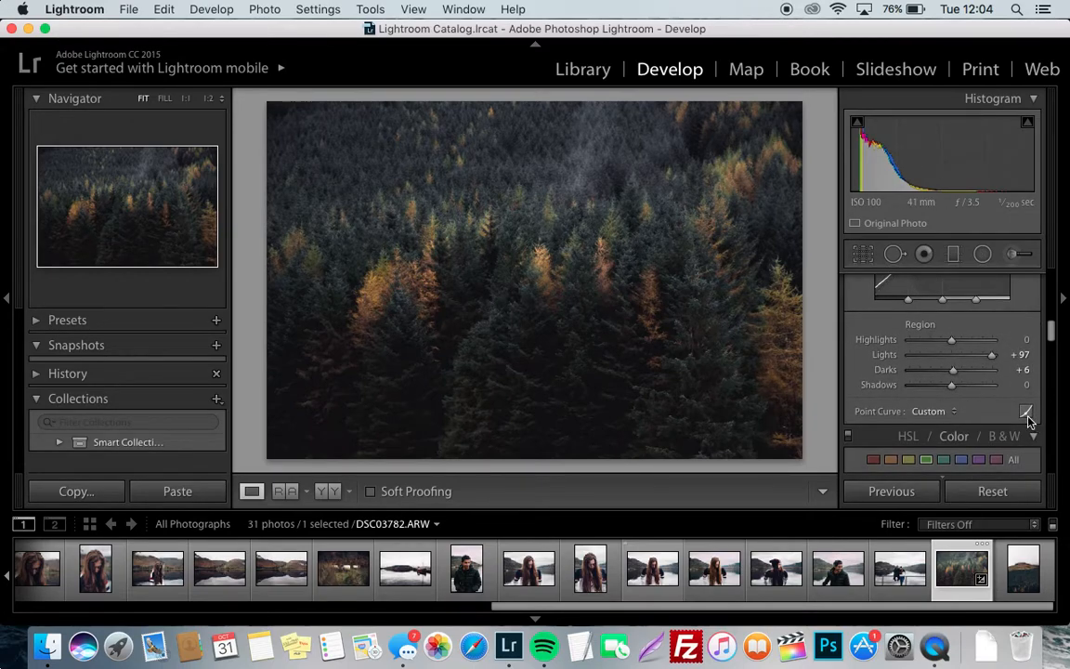
pyautogui.scroll(2, 1027, 420)
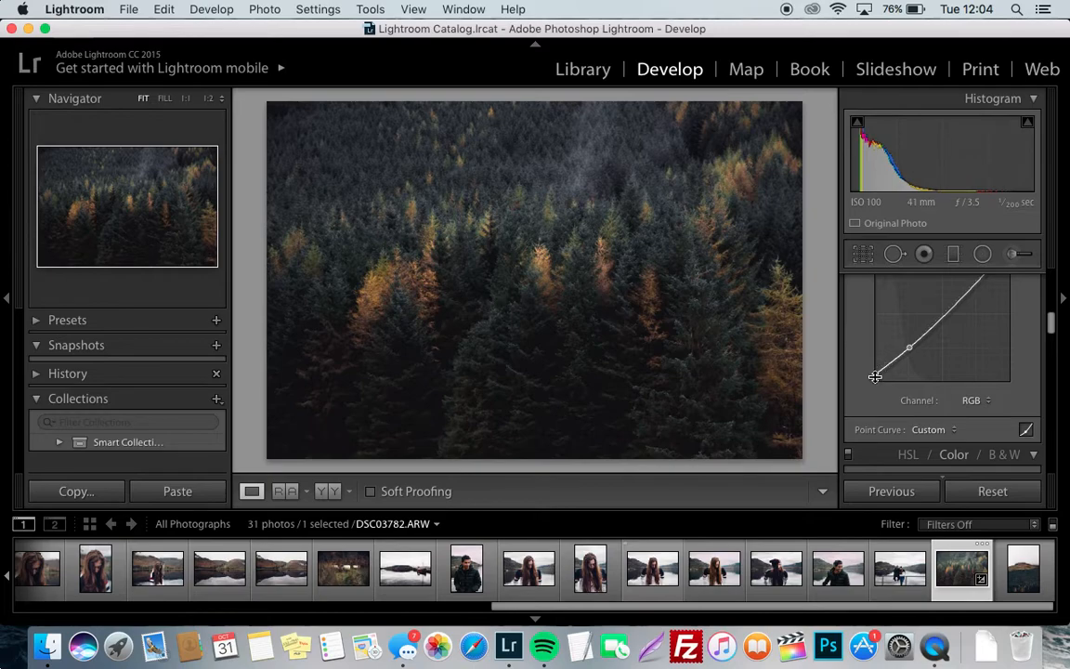
pyautogui.moveTo(875, 374); pyautogui.dragTo(874, 372)
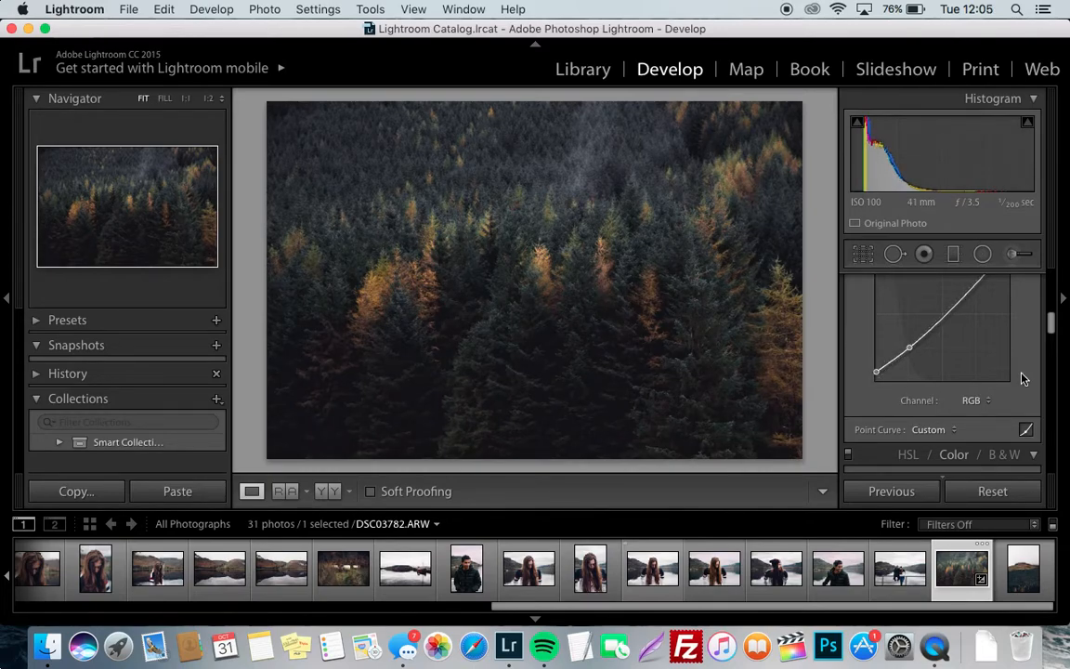
# Set the photo's overall Saturation to −8, and the yellow channel's saturation to +72 and luminance to +36
pyautogui.scroll(3, 1025, 375)
pyautogui.moveTo(947, 356); pyautogui.dragTo(946, 358)
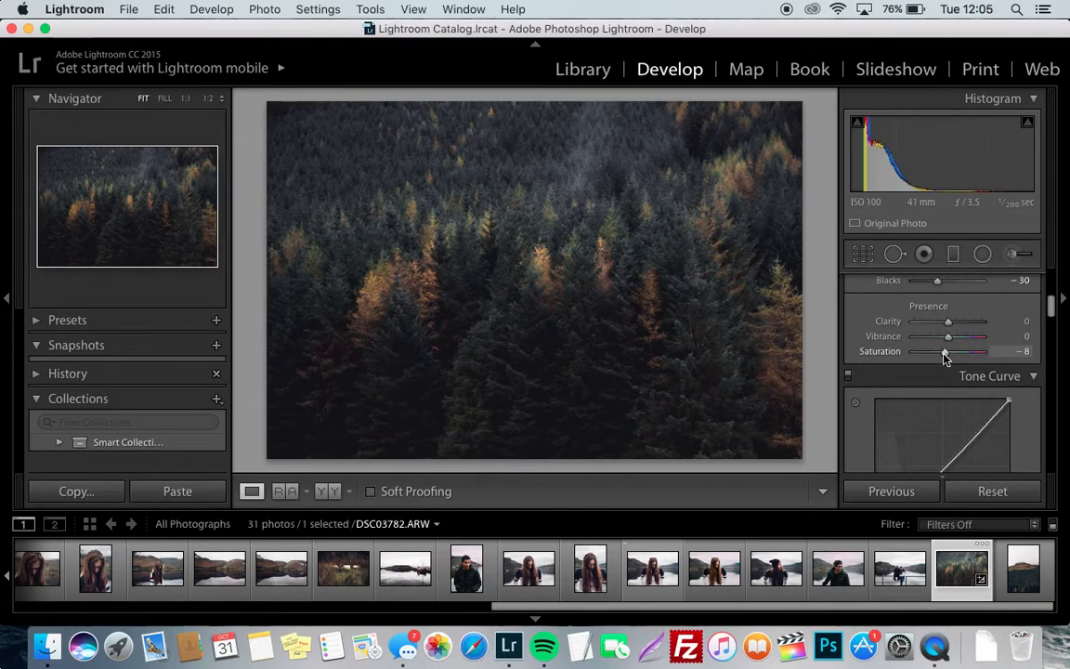
pyautogui.scroll(-5, 944, 358)
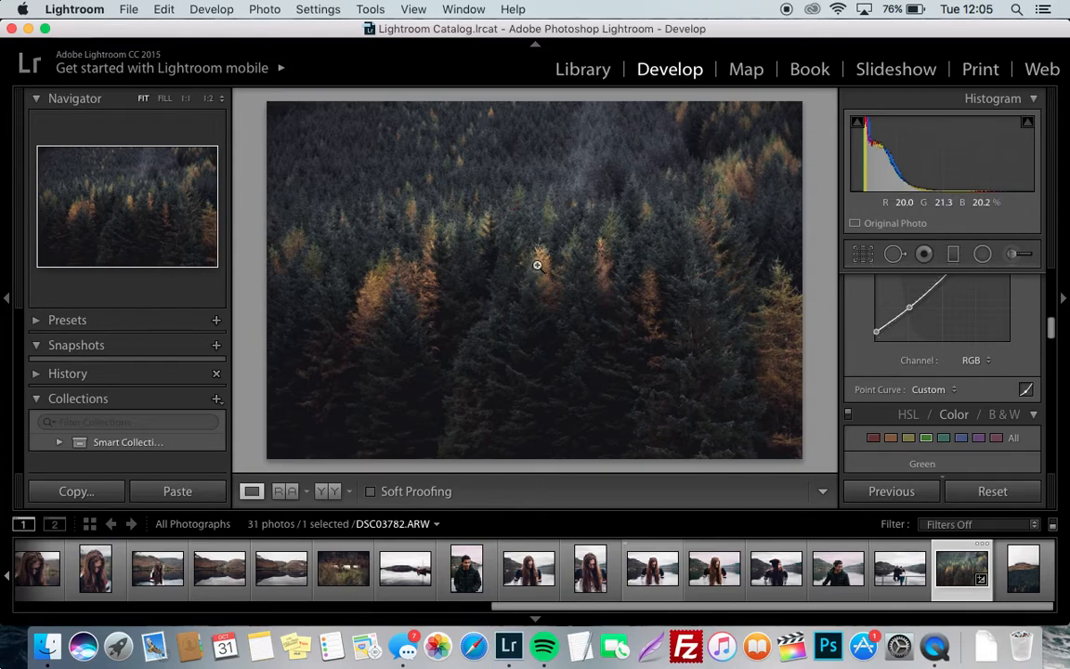
pyautogui.scroll(-3, 915, 377)
pyautogui.click(910, 369)
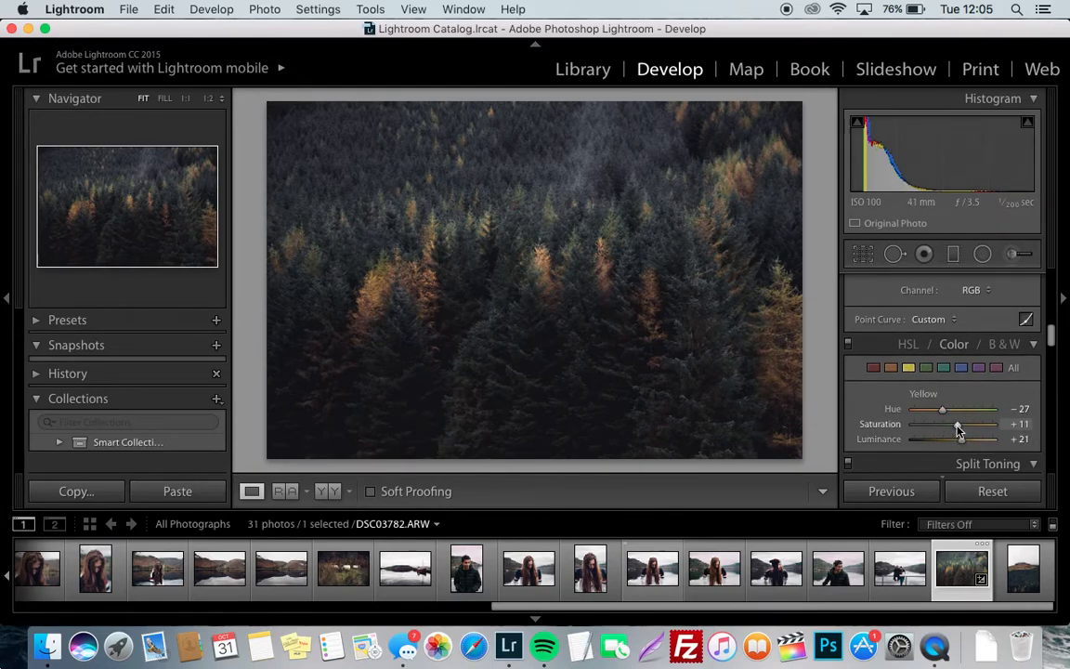
pyautogui.moveTo(958, 428)
pyautogui.mouseDown()
pyautogui.moveTo(982, 429)
pyautogui.moveTo(969, 445)
pyautogui.mouseUp()
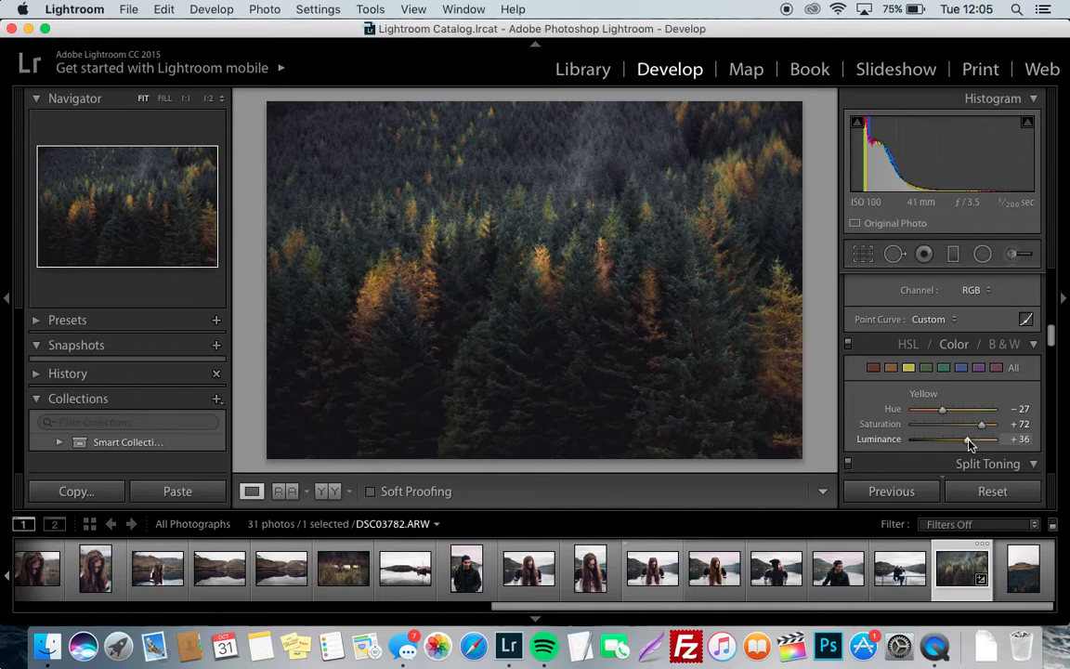
pyautogui.scroll(10, 887, 398)
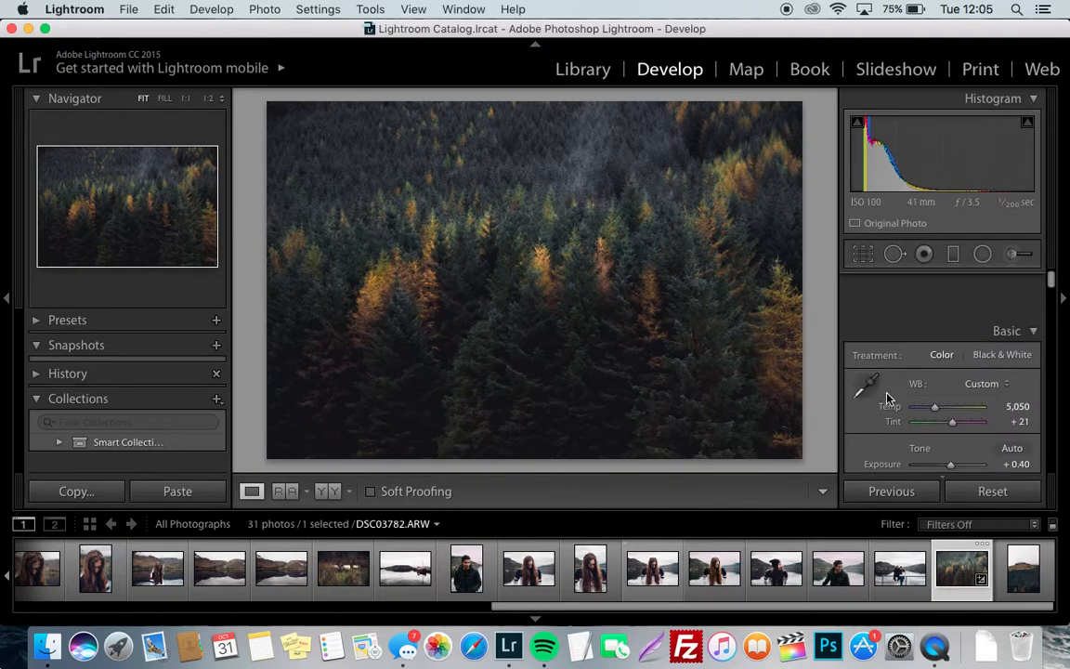